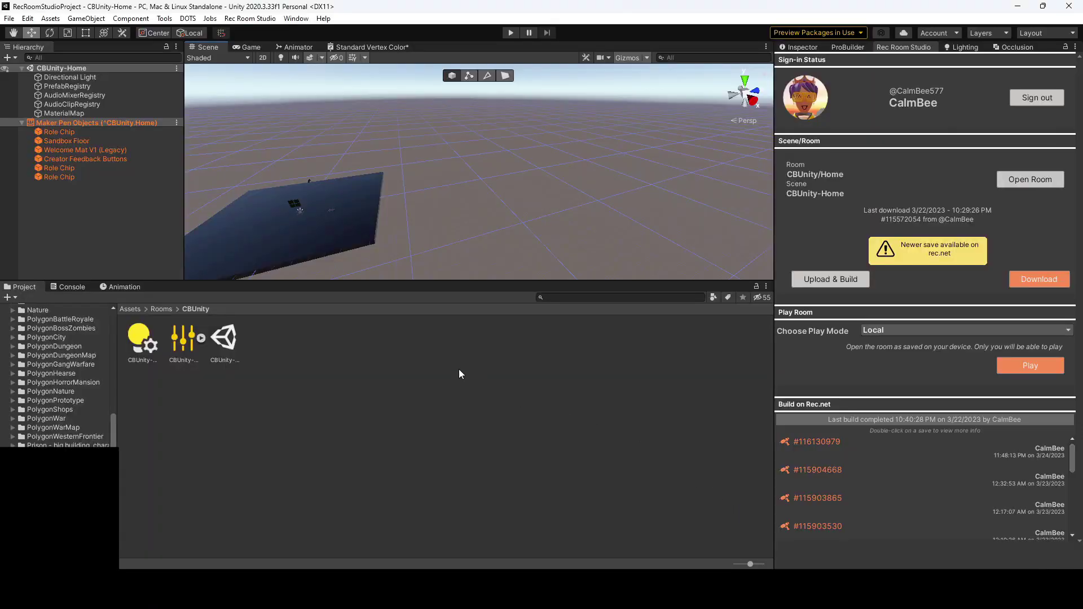
# - Zoom and pan the Scene view so the dark floor plane fills more of the view
pyautogui.scroll(5, 308, 208)
pyautogui.moveTo(313, 209)
pyautogui.mouseDown(button='middle')
pyautogui.moveTo(367, 218)
pyautogui.moveTo(330, 216)
pyautogui.mouseUp(button='middle')
# - Add a 3D Cube from the Hierarchy and place it on the dark plane
pyautogui.rightClick(143, 200)
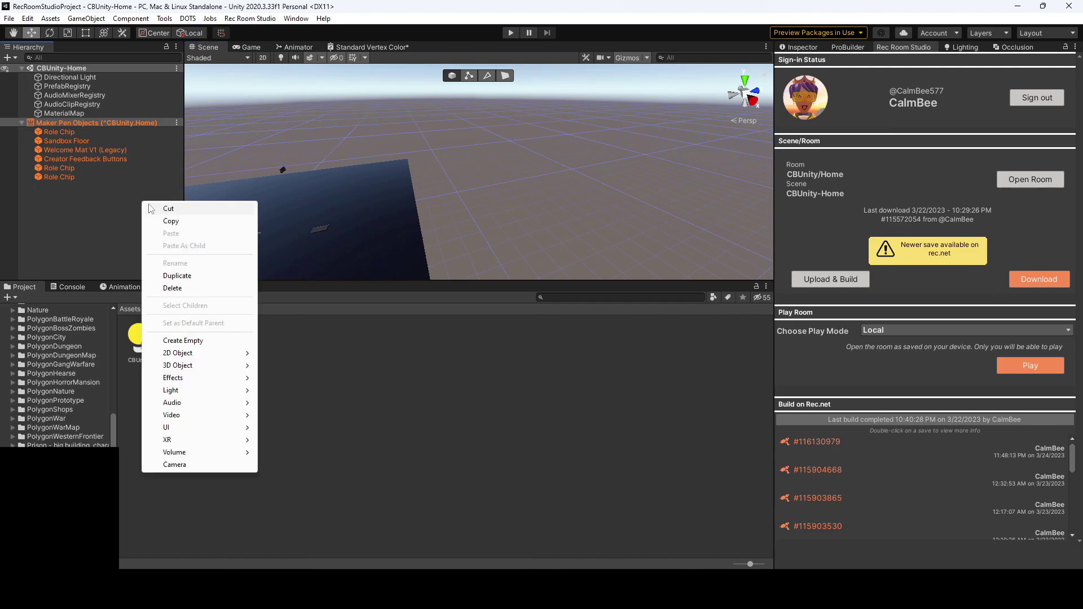
pyautogui.moveTo(227, 367)
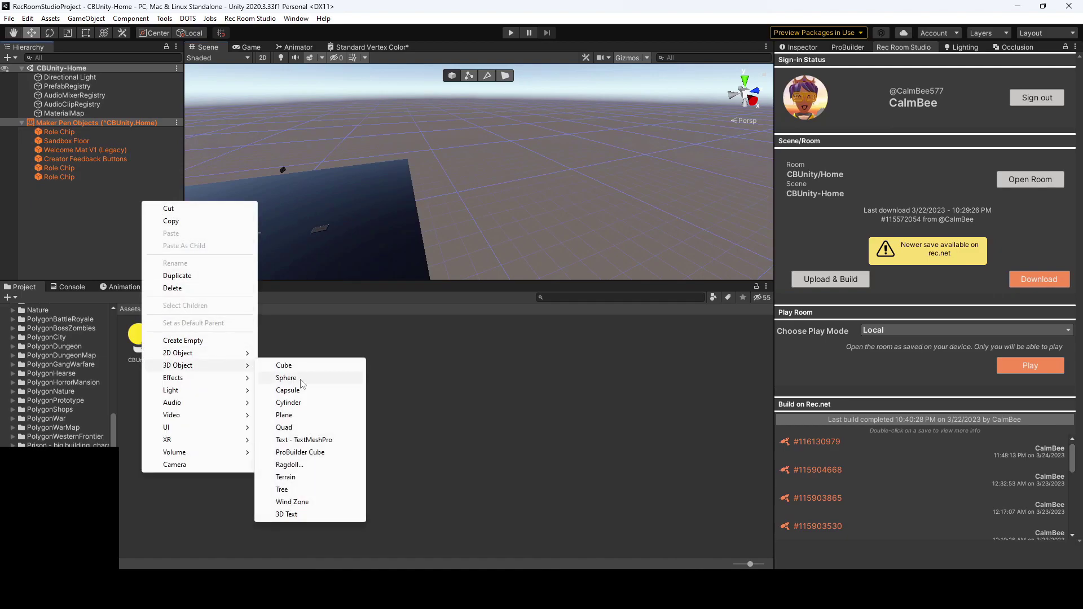
pyautogui.click(284, 365)
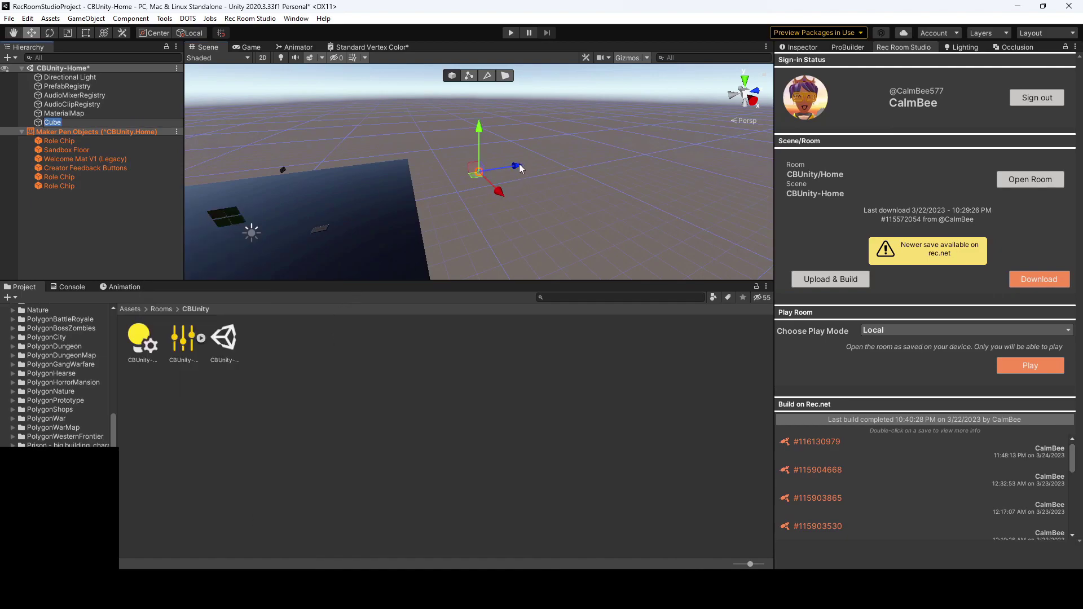
pyautogui.moveTo(515, 165); pyautogui.dragTo(330, 153)
pyautogui.moveTo(338, 218); pyautogui.dragTo(276, 239)
pyautogui.scroll(1, 277, 243)
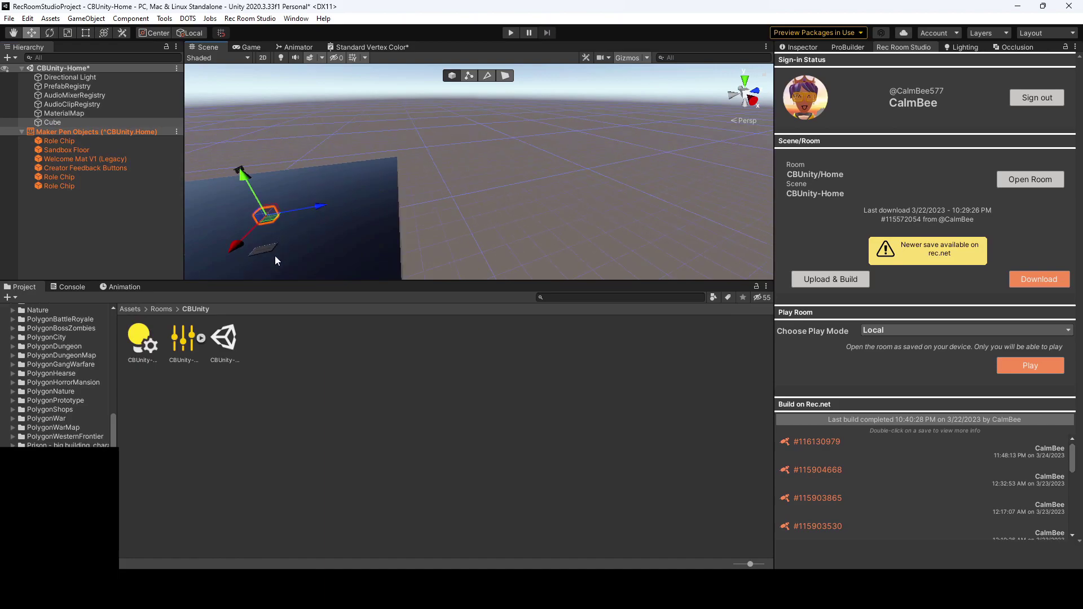
# - Create a new material asset named 'cube' in the Project panel
pyautogui.rightClick(245, 404)
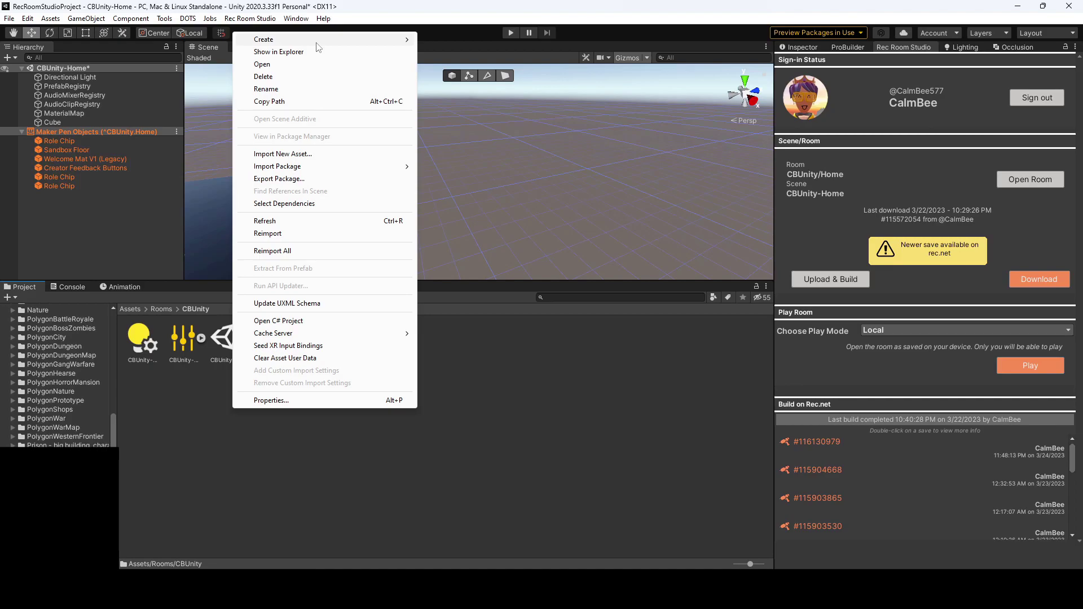
pyautogui.moveTo(330, 40)
pyautogui.click(451, 275)
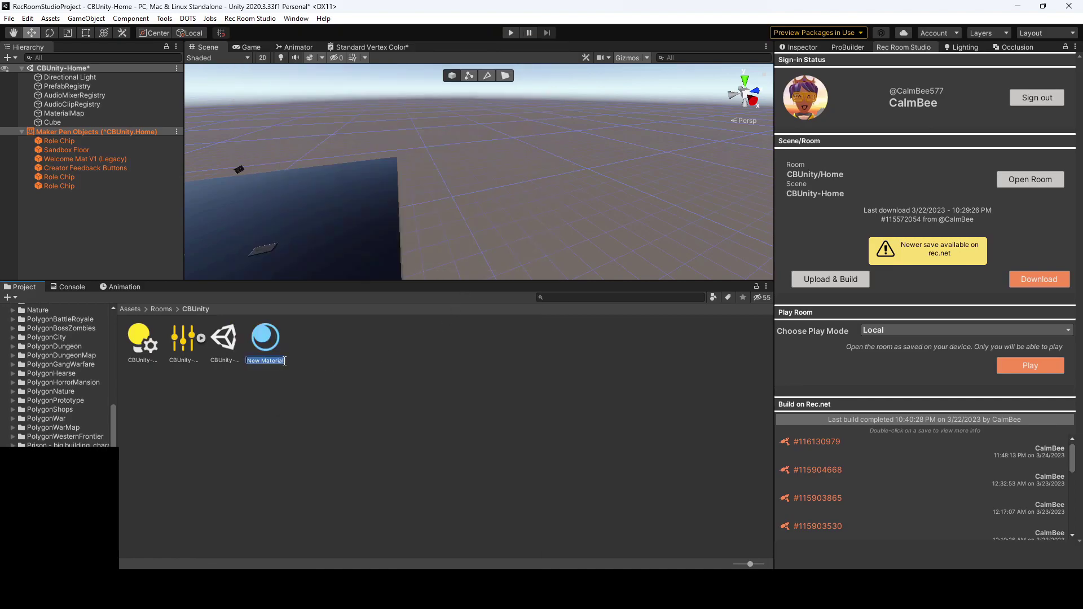
pyautogui.write('cube')
pyautogui.press('Return')
# - Set the cube material's Base Map colour to bright red F80606 and apply it to the Cube
pyautogui.click(808, 47)
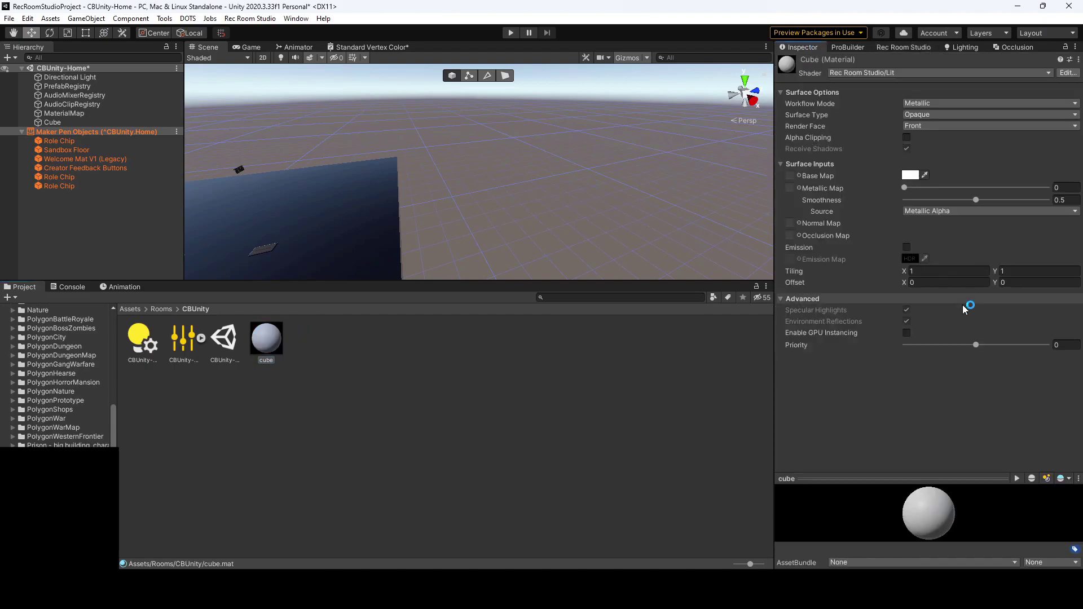
pyautogui.click(910, 175)
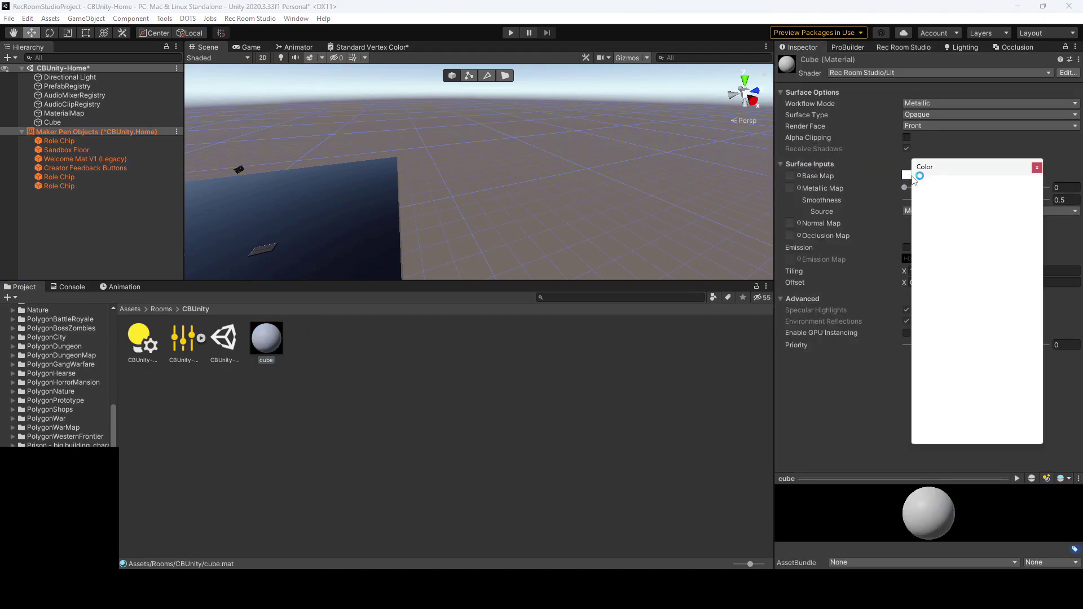
pyautogui.click(981, 255)
pyautogui.moveTo(982, 253); pyautogui.dragTo(1006, 235)
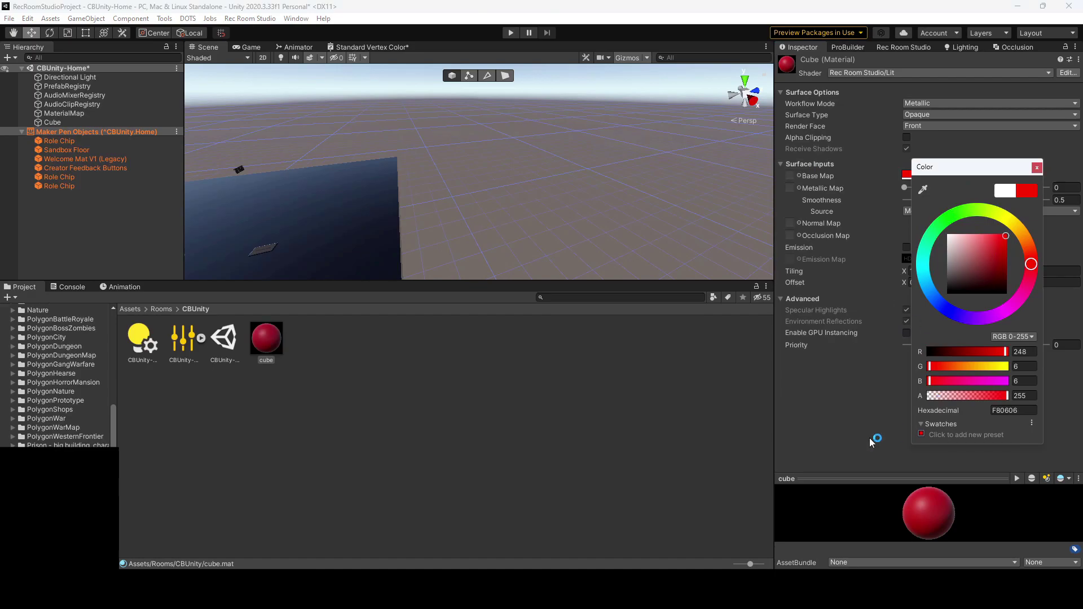
pyautogui.click(445, 416)
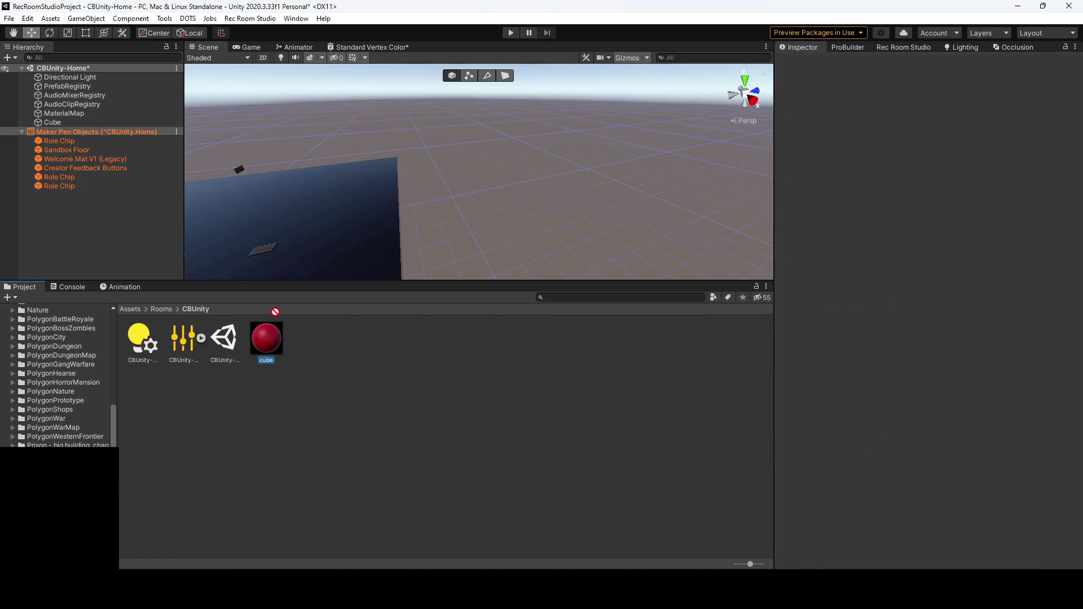
pyautogui.moveTo(275, 312); pyautogui.dragTo(61, 122)
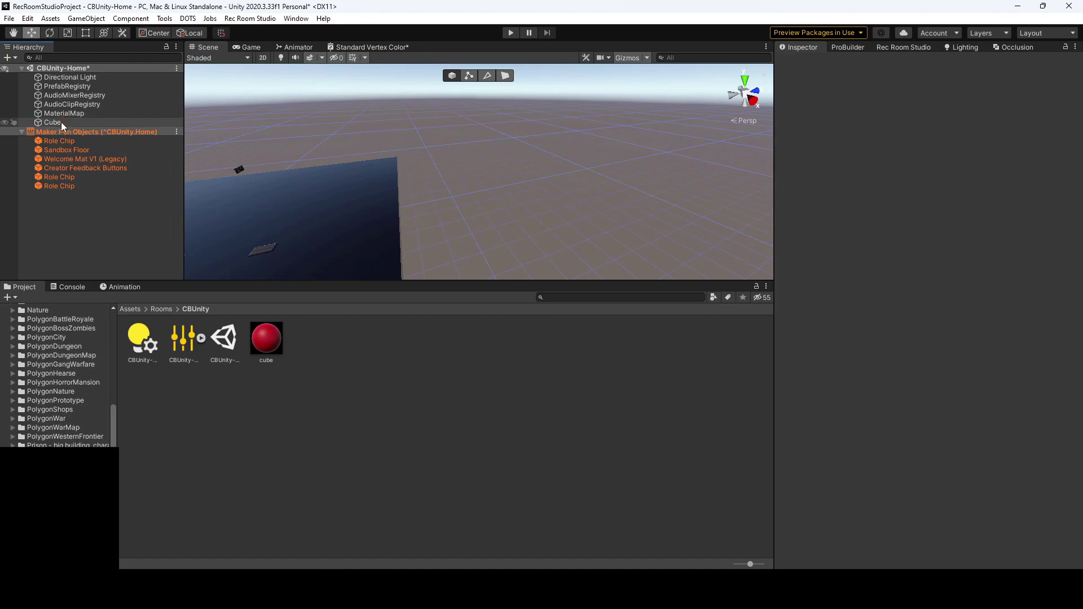
# - Move the Cube to position X -3.73, Y 1.91, Z 4.59 so it floats above the plane
pyautogui.click(61, 121)
pyautogui.moveTo(285, 204); pyautogui.dragTo(391, 195)
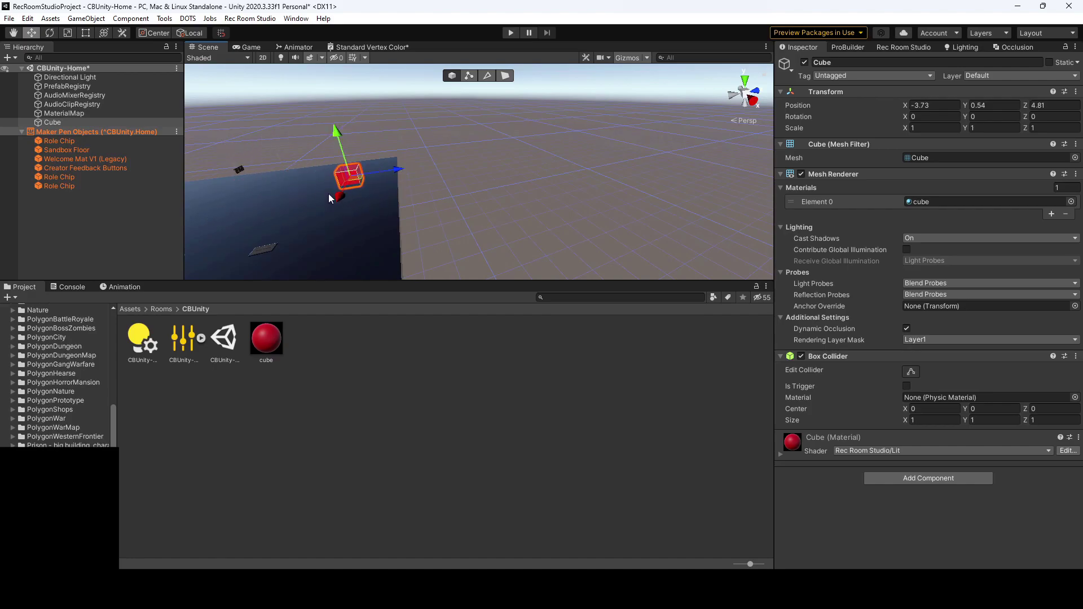
pyautogui.moveTo(403, 167); pyautogui.dragTo(476, 161)
pyautogui.moveTo(429, 118); pyautogui.dragTo(428, 102)
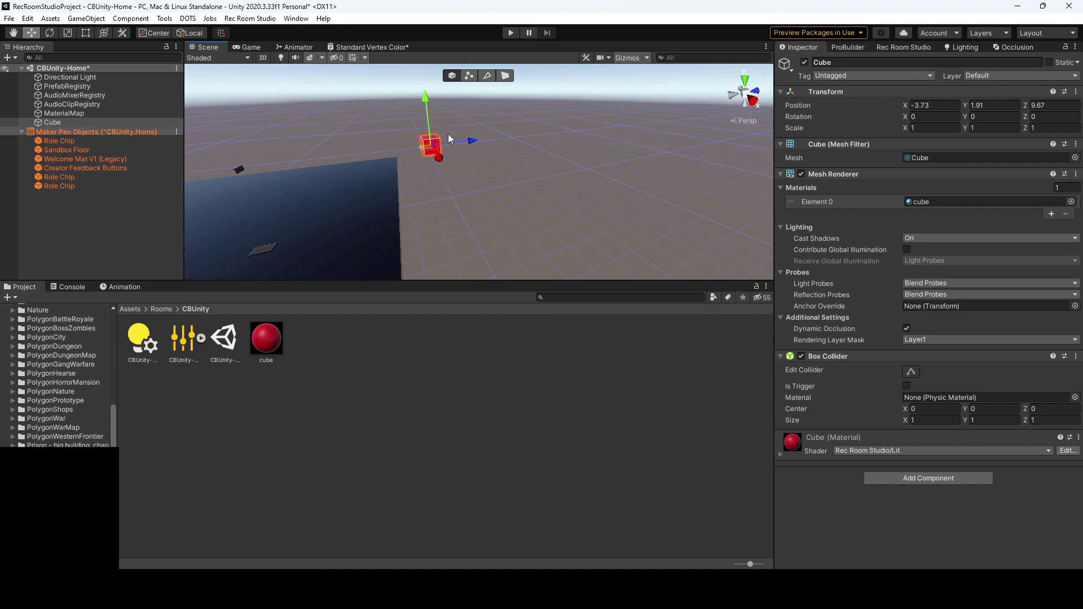
pyautogui.moveTo(451, 144); pyautogui.dragTo(361, 154)
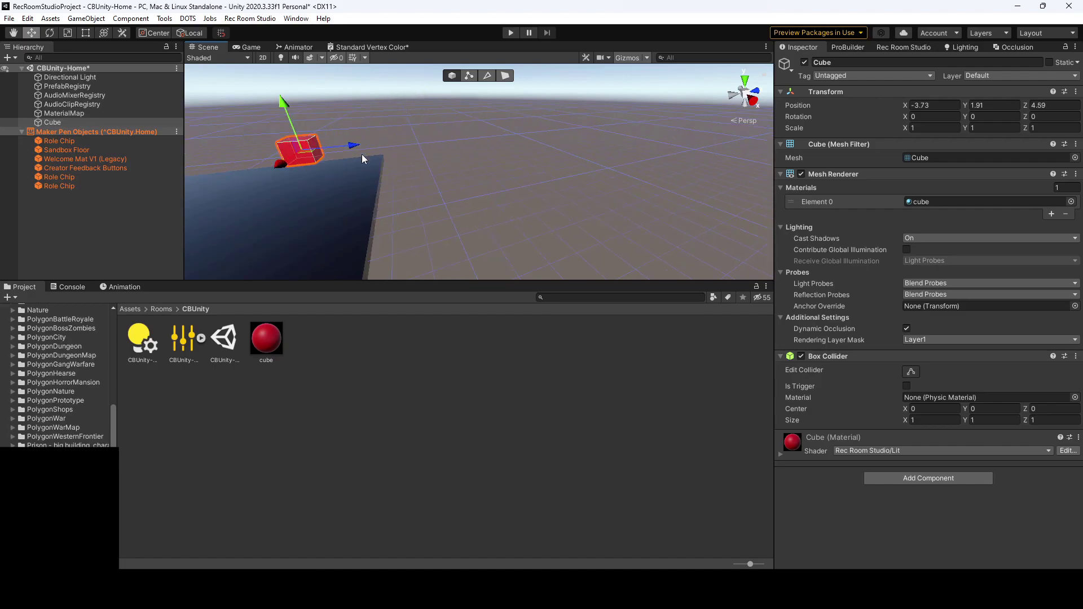
pyautogui.scroll(3, 361, 154)
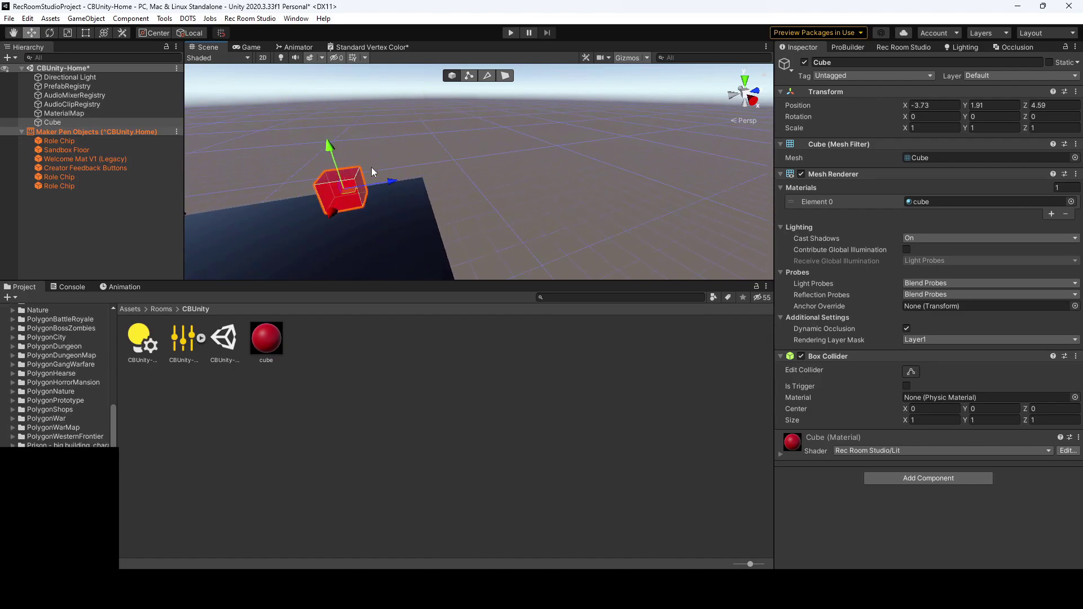
pyautogui.moveTo(371, 167); pyautogui.dragTo(393, 181, button='middle')
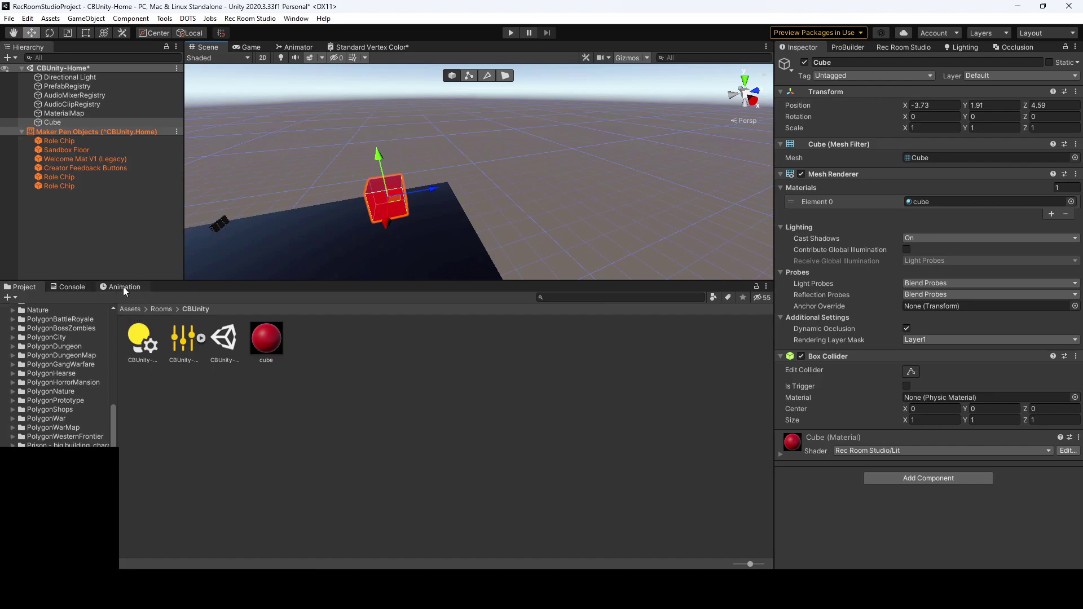
# - Add the Animation window to the layout and show its timeline in the bottom panel
pyautogui.click(296, 19)
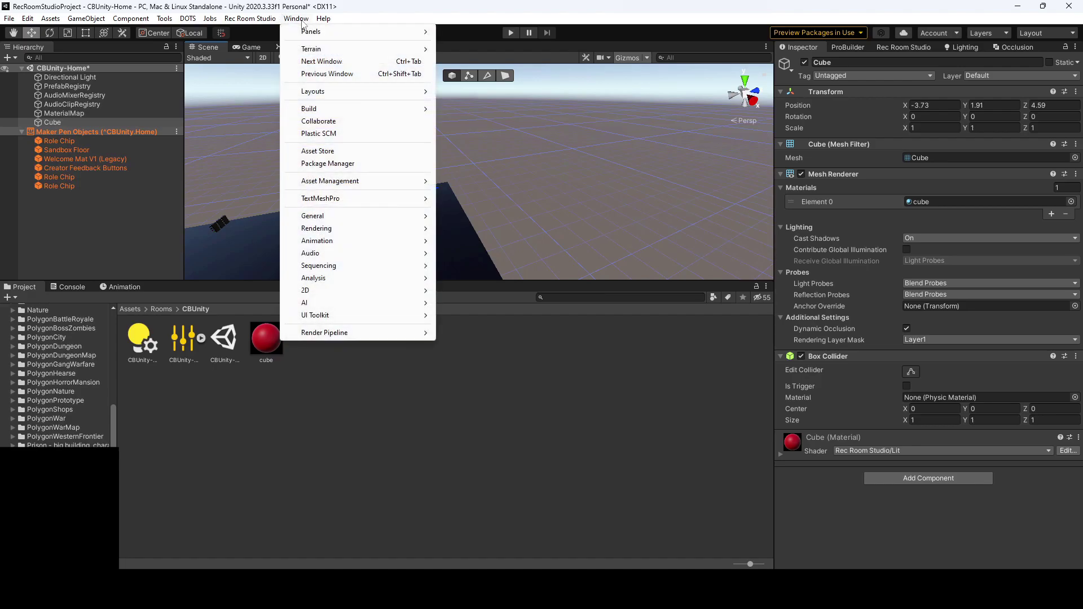
pyautogui.moveTo(316, 242)
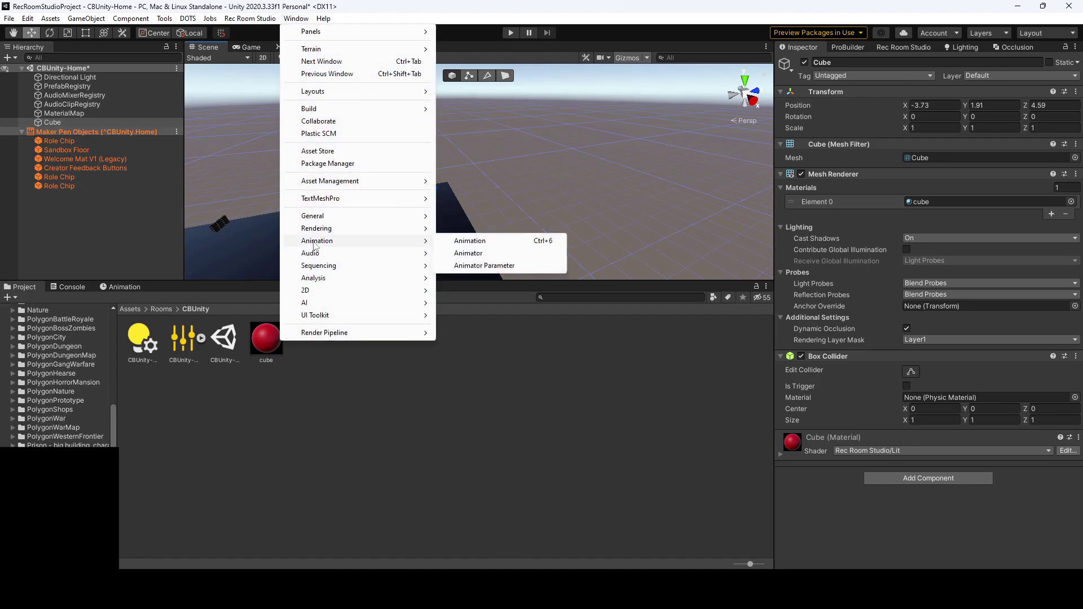
pyautogui.click(467, 269)
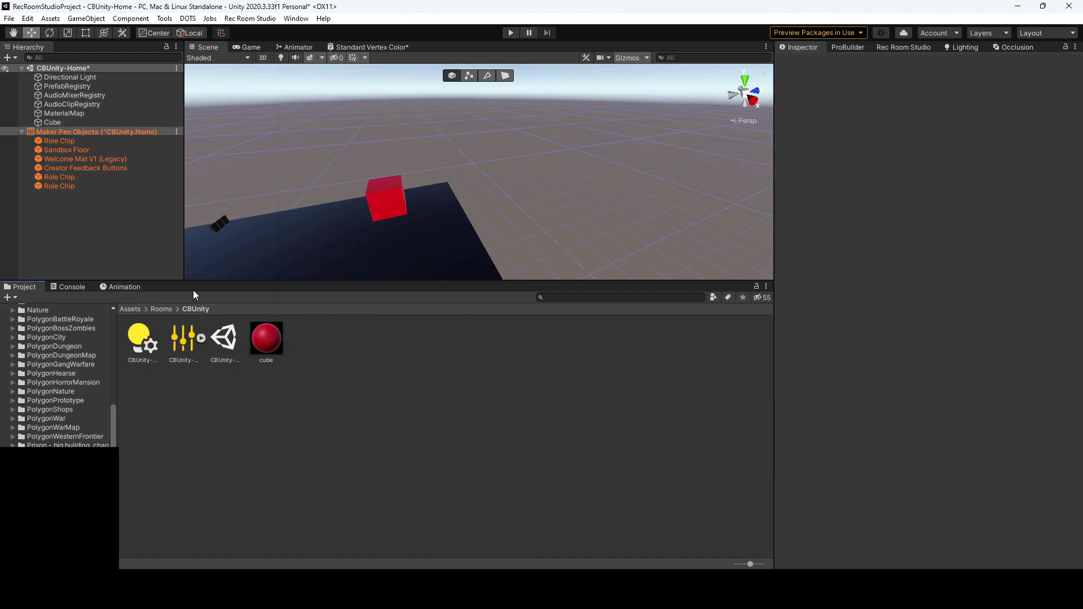
pyautogui.click(116, 288)
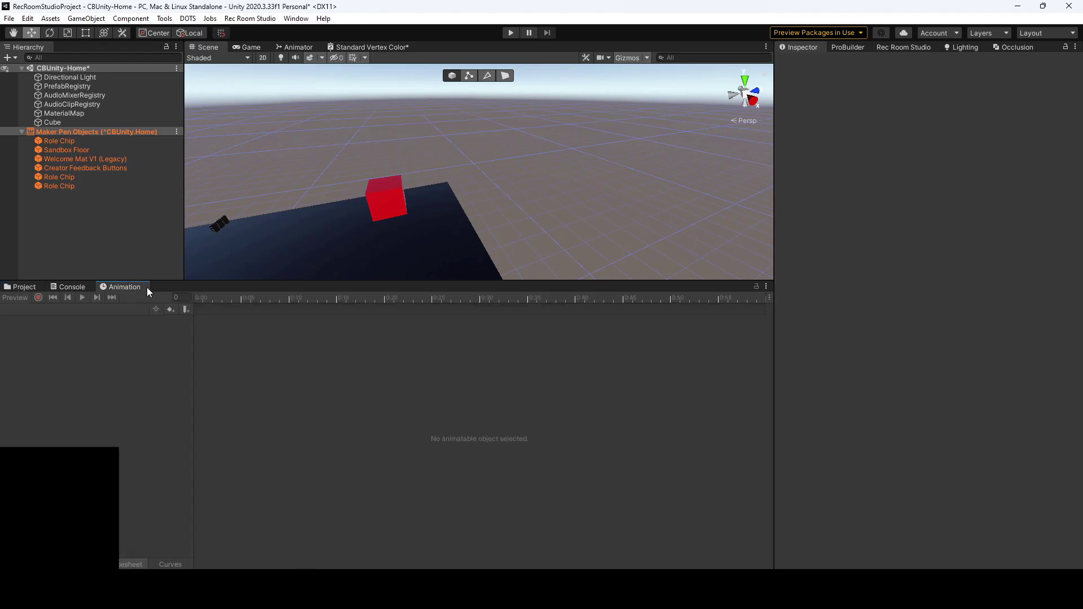
# - Select the red Cube and start a new animation clip named cubeanimation
pyautogui.click(389, 209)
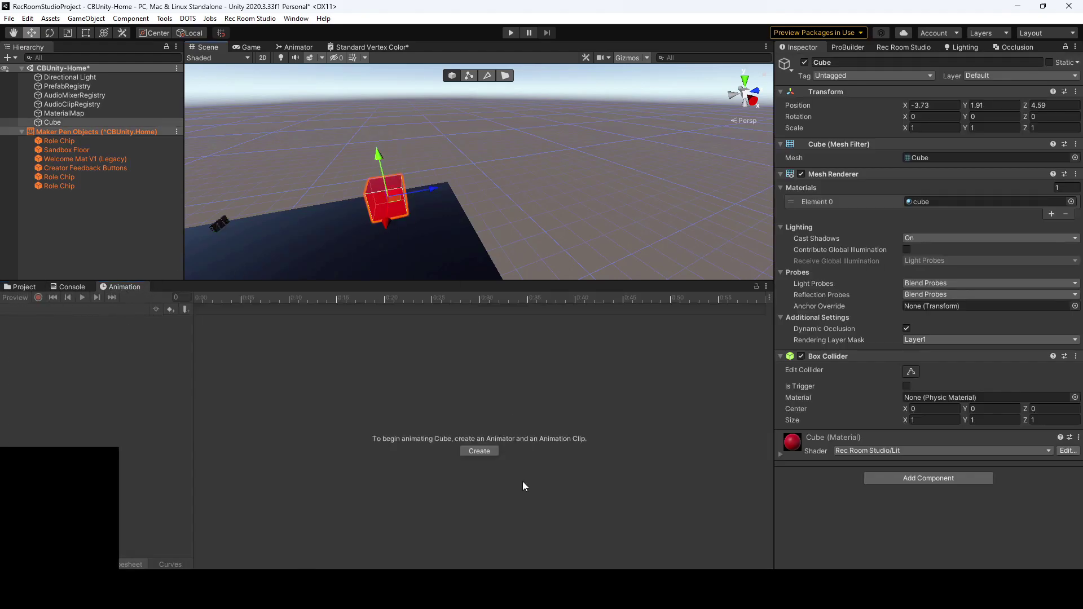
pyautogui.click(479, 451)
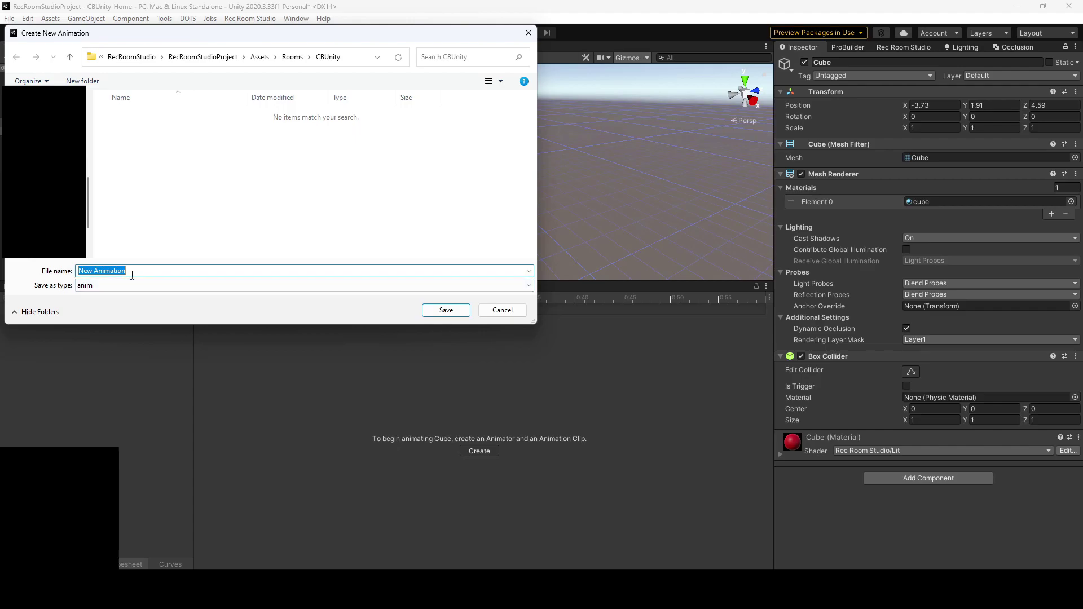
pyautogui.write('cubeani')
# - Save the cubeanimation clip, turn on keyframe recording and add a Transform Position track
pyautogui.click(445, 310)
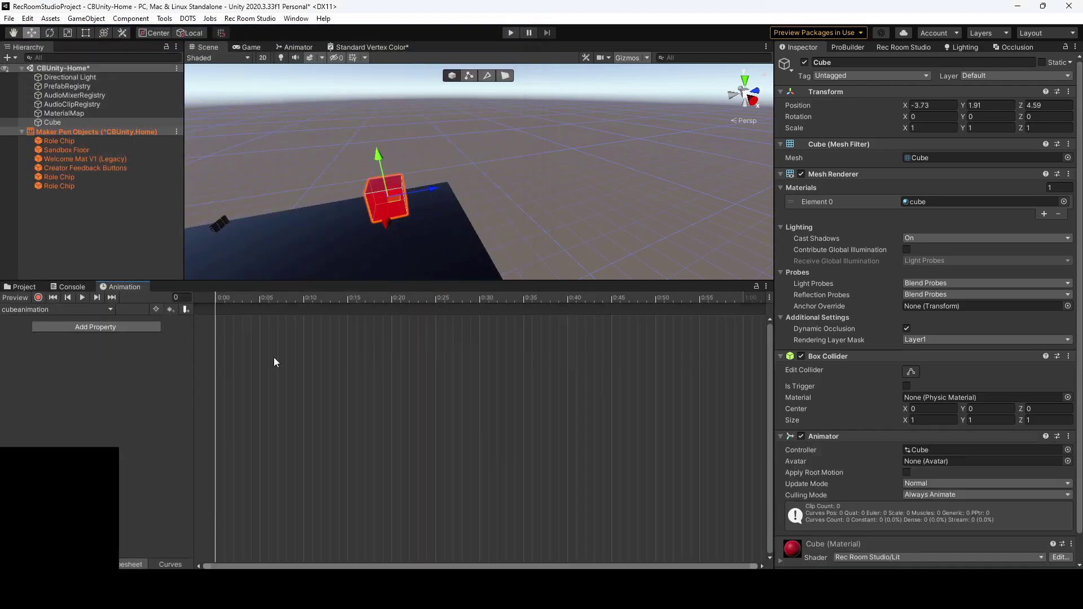
pyautogui.click(38, 298)
pyautogui.click(110, 326)
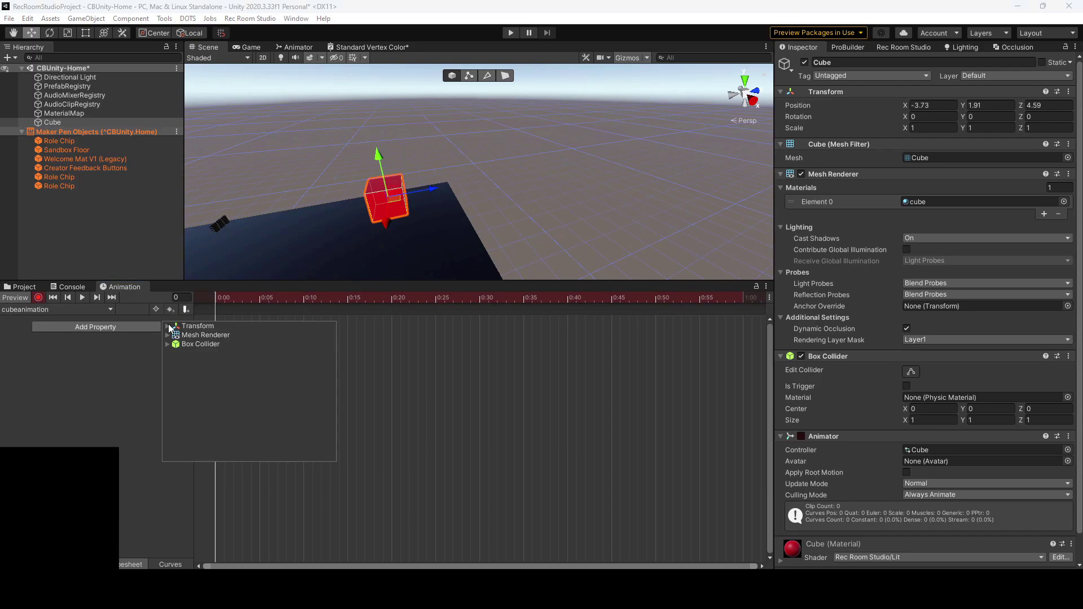
pyautogui.click(167, 326)
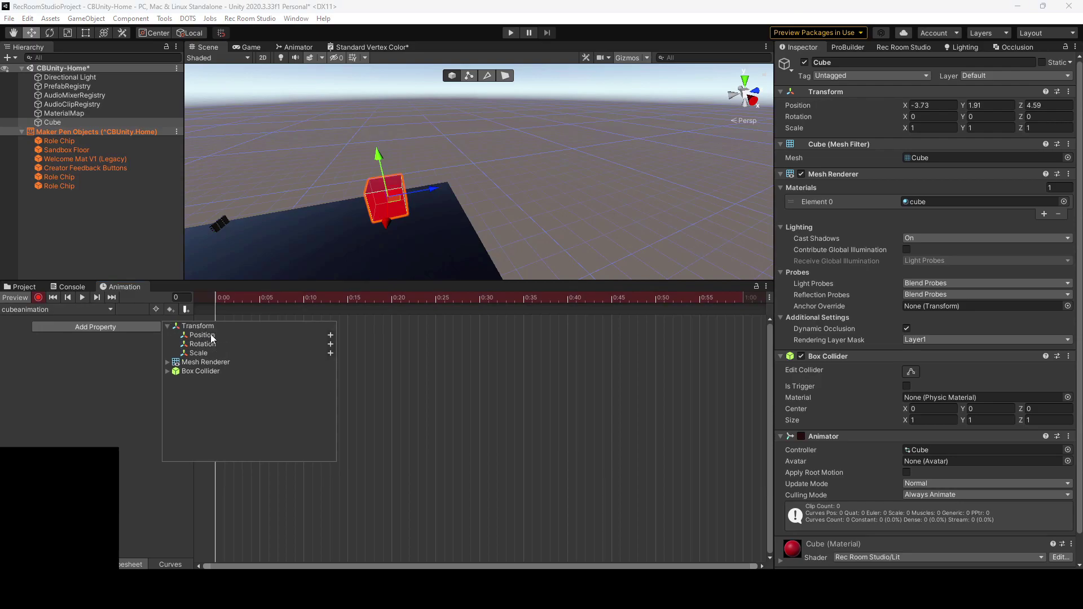
pyautogui.click(212, 336)
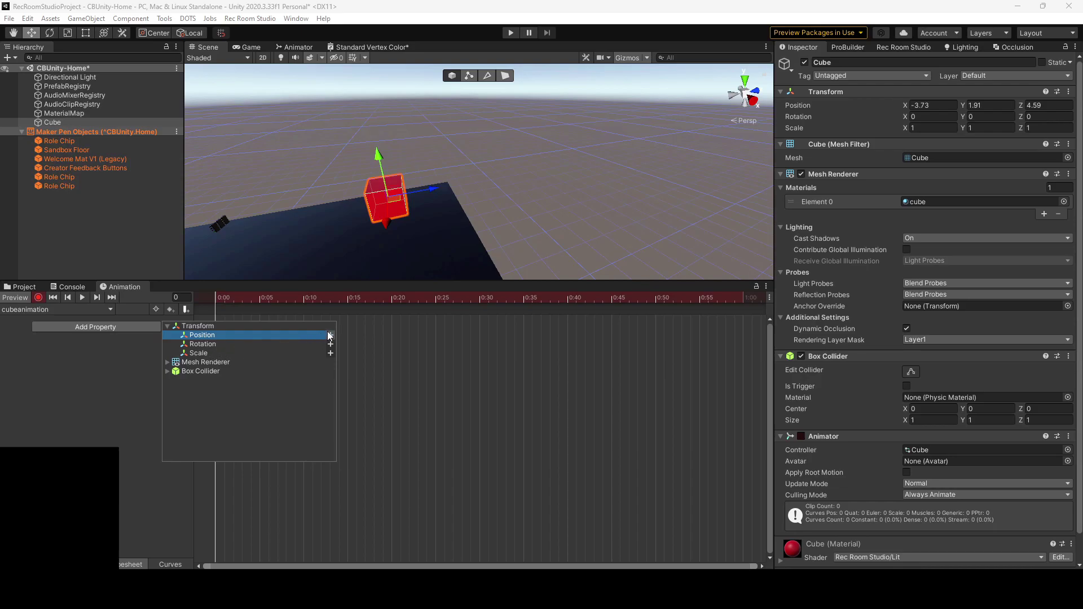
pyautogui.click(330, 335)
# - Add a Transform Rotation track to the cubeanimation clip
pyautogui.click(127, 346)
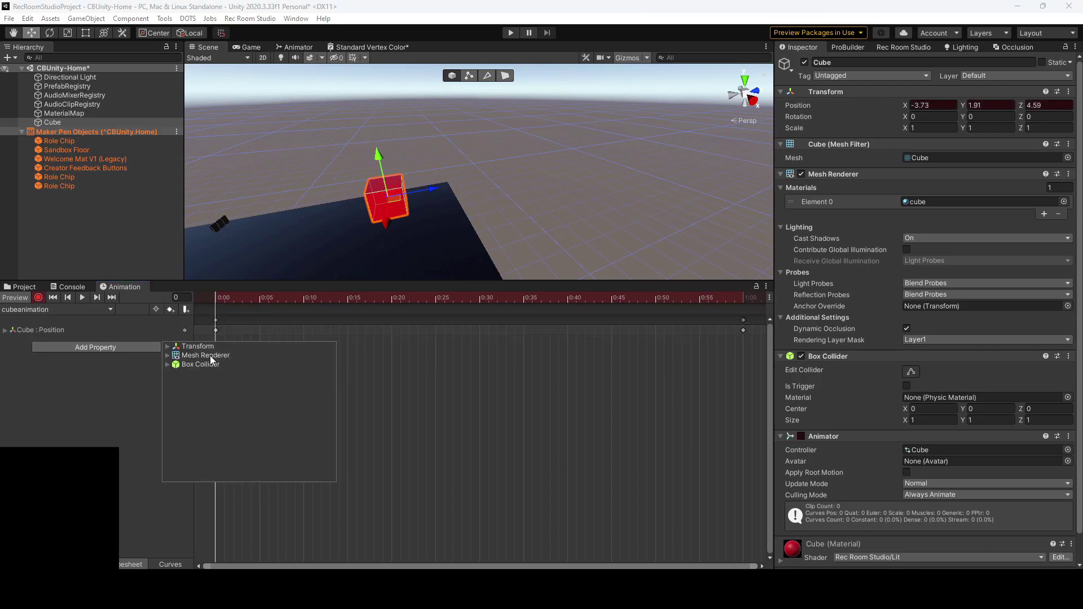
pyautogui.click(169, 346)
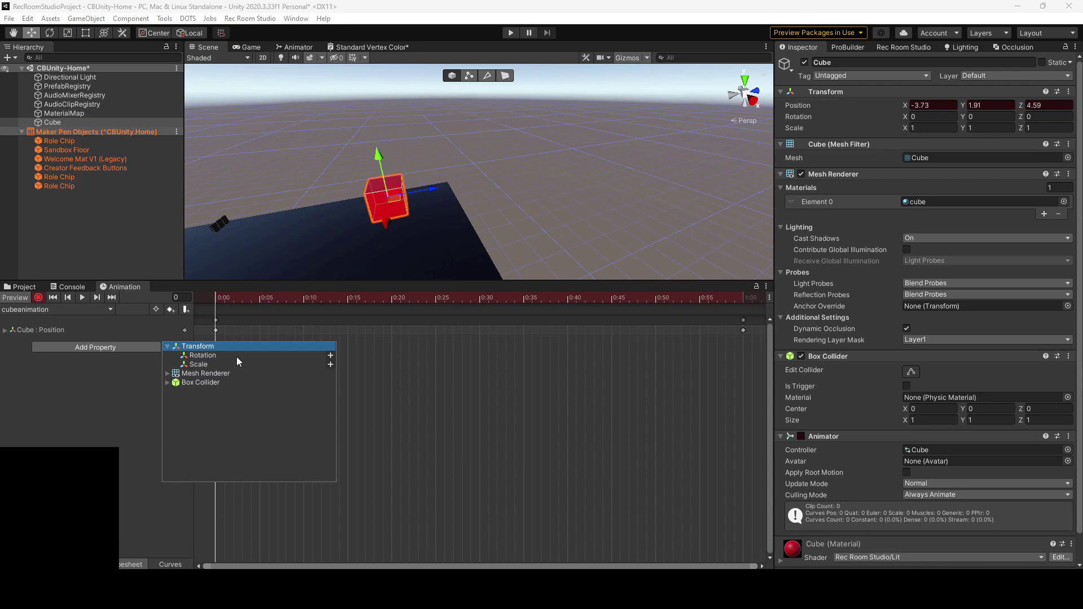
pyautogui.click(330, 356)
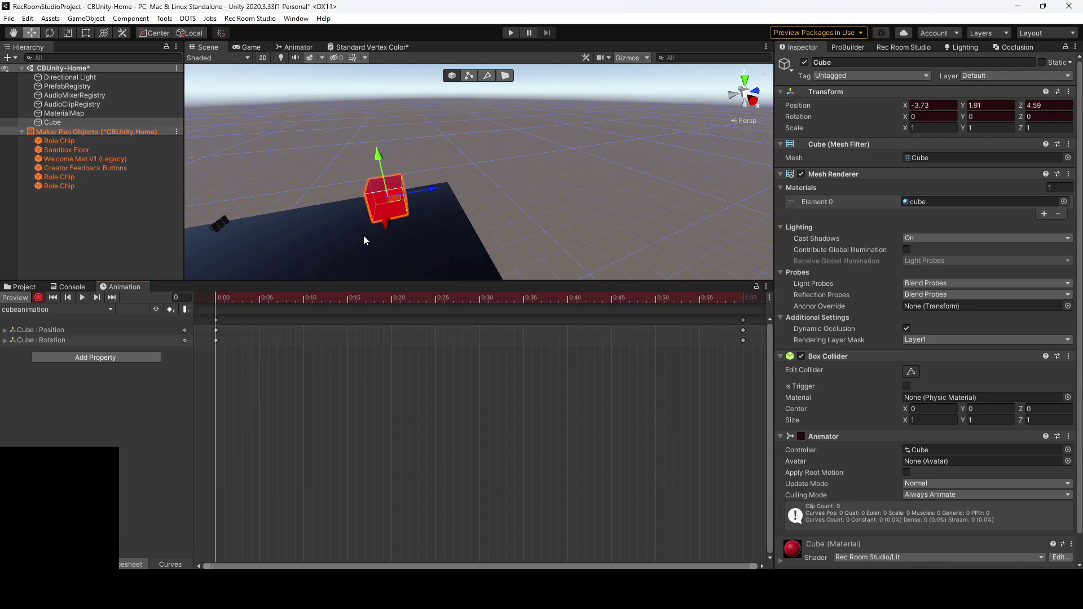
# - At an early frame, key the cube raised higher and spun 105 degrees around Y
pyautogui.moveTo(408, 200); pyautogui.dragTo(381, 236, button='middle')
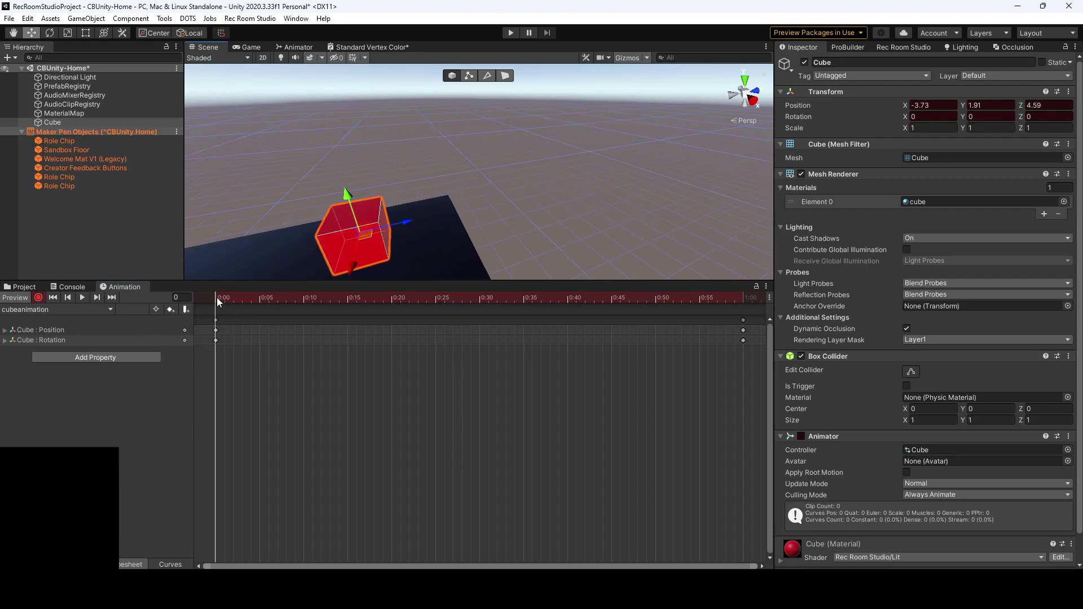
pyautogui.moveTo(217, 297)
pyautogui.mouseDown()
pyautogui.moveTo(261, 295)
pyautogui.moveTo(235, 297)
pyautogui.mouseUp()
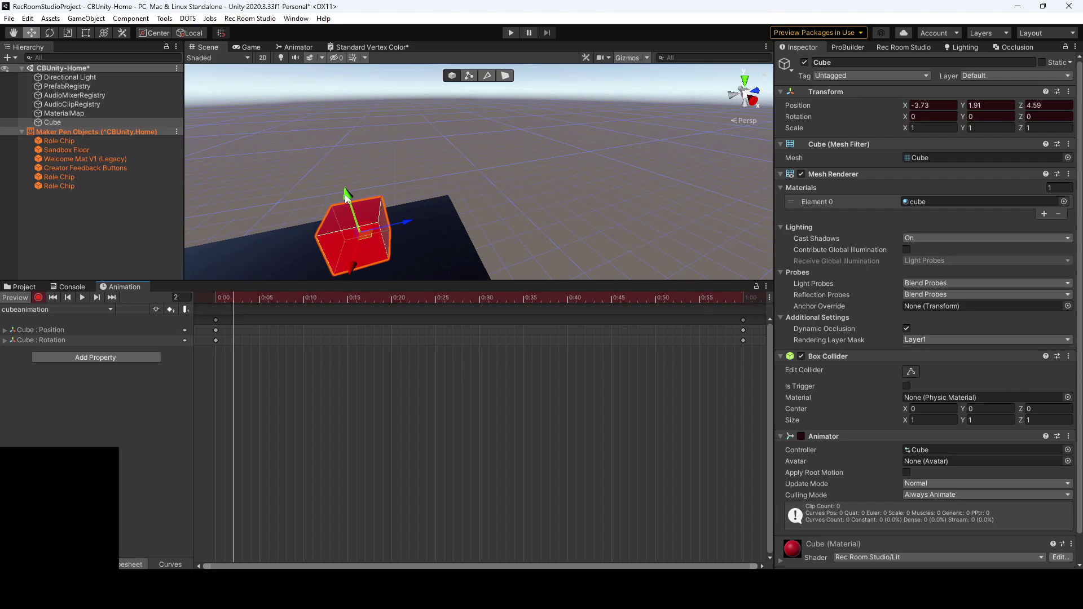
pyautogui.moveTo(346, 195); pyautogui.dragTo(319, 137)
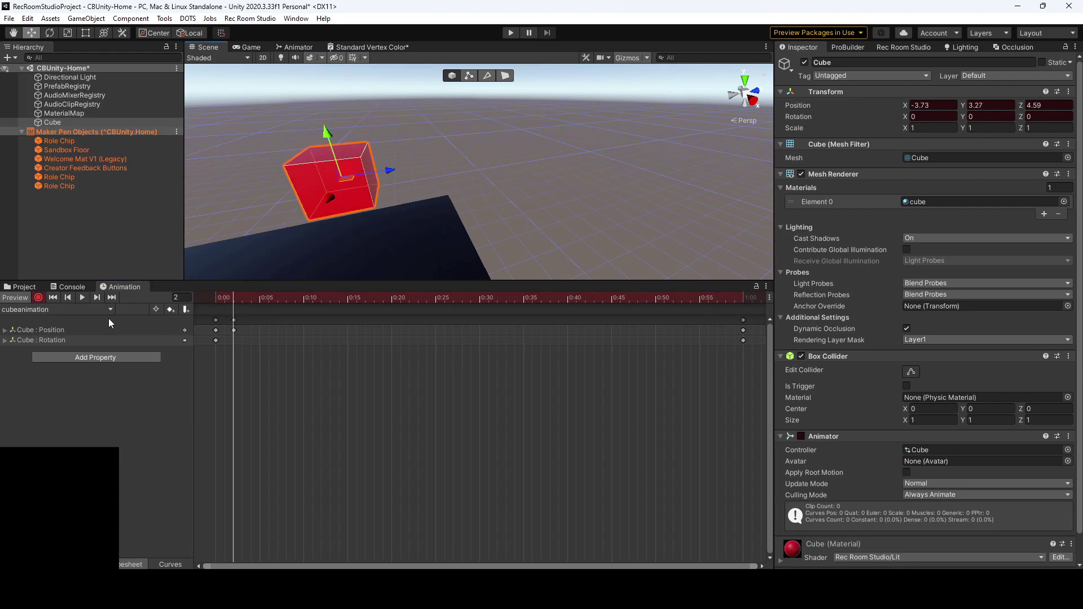
pyautogui.click(6, 330)
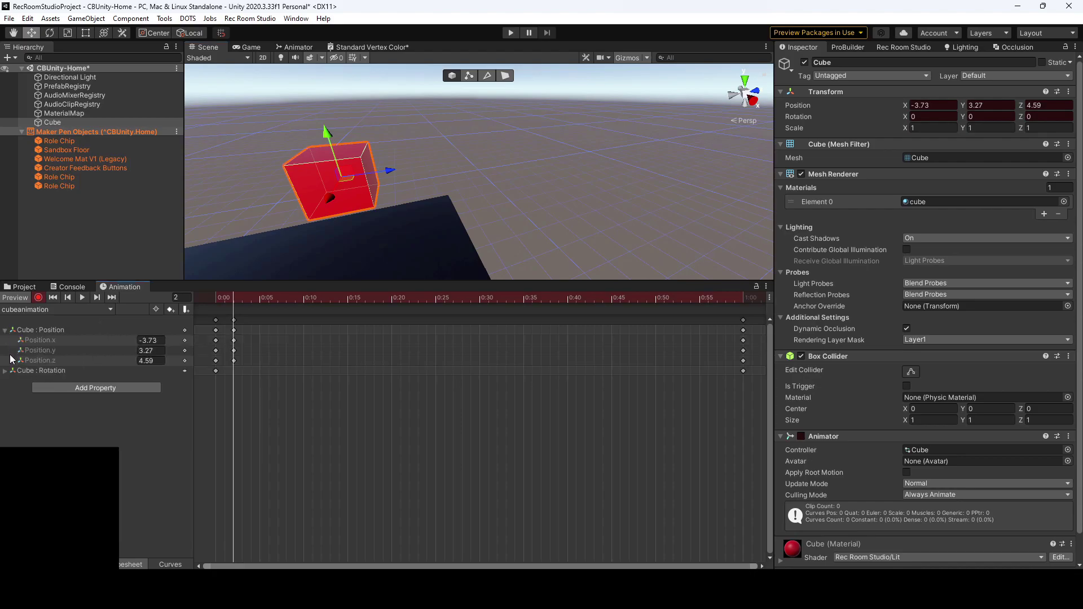
pyautogui.click(6, 371)
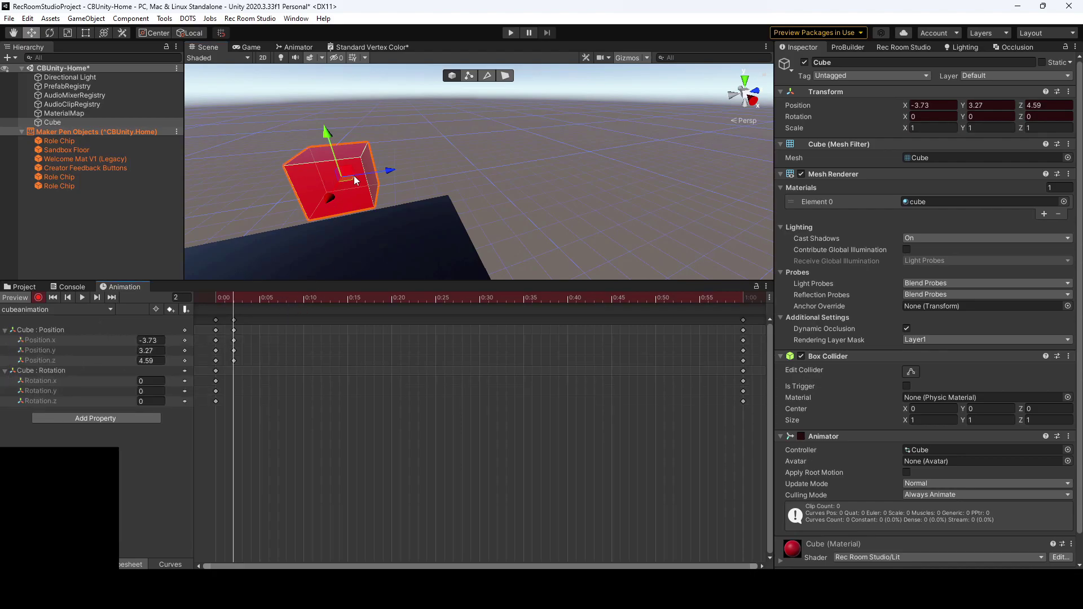
pyautogui.press('e')
pyautogui.moveTo(357, 189); pyautogui.dragTo(215, 202)
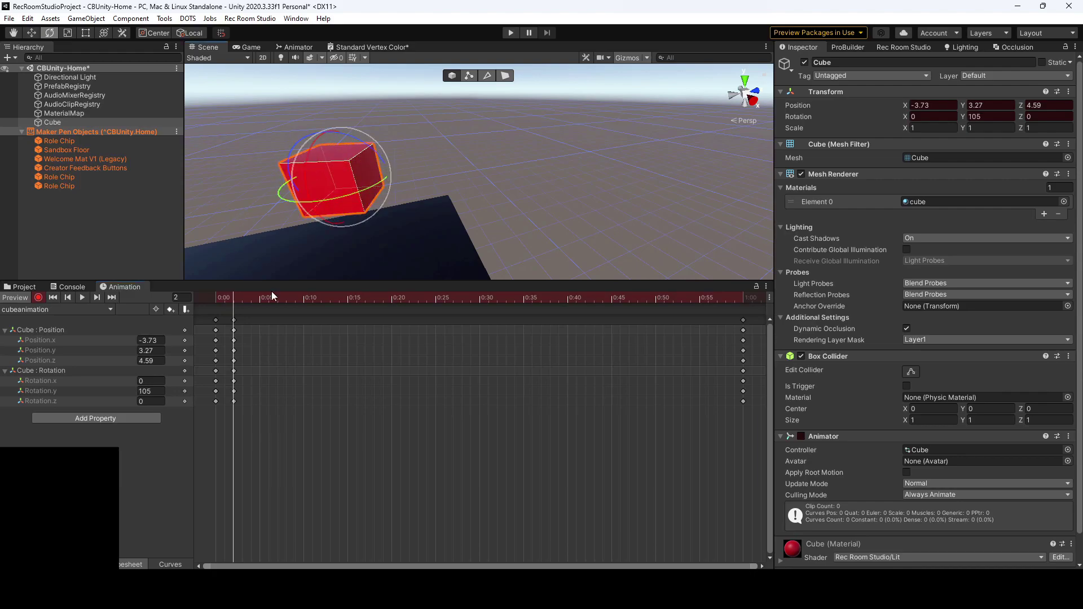
# - At frame 4, key the cube turned to about 180 degrees and lowered to height 2.28
pyautogui.moveTo(235, 299); pyautogui.dragTo(248, 299)
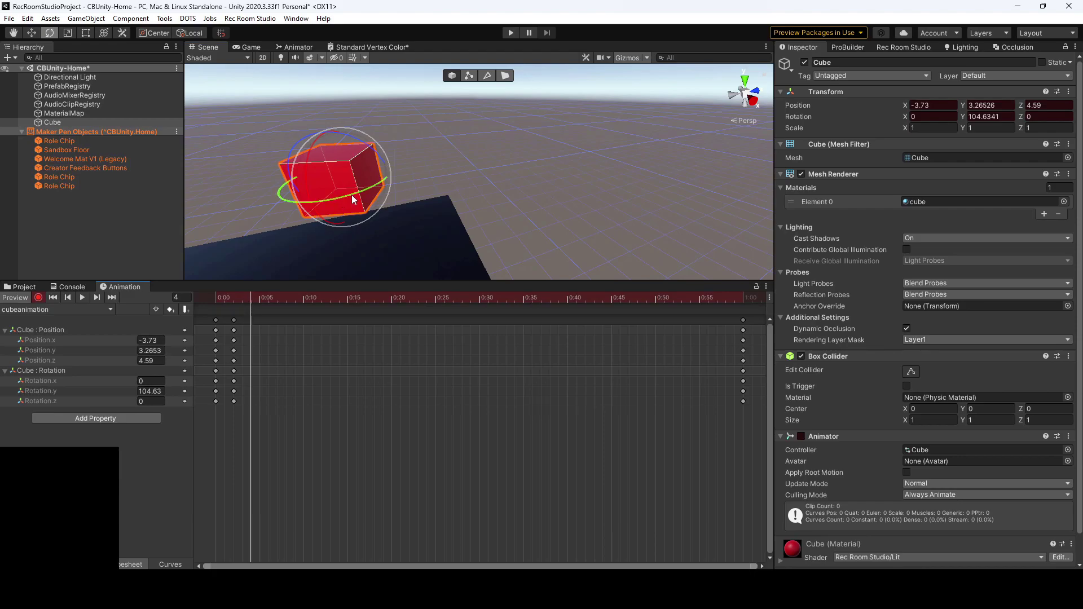
pyautogui.moveTo(351, 195); pyautogui.dragTo(218, 203)
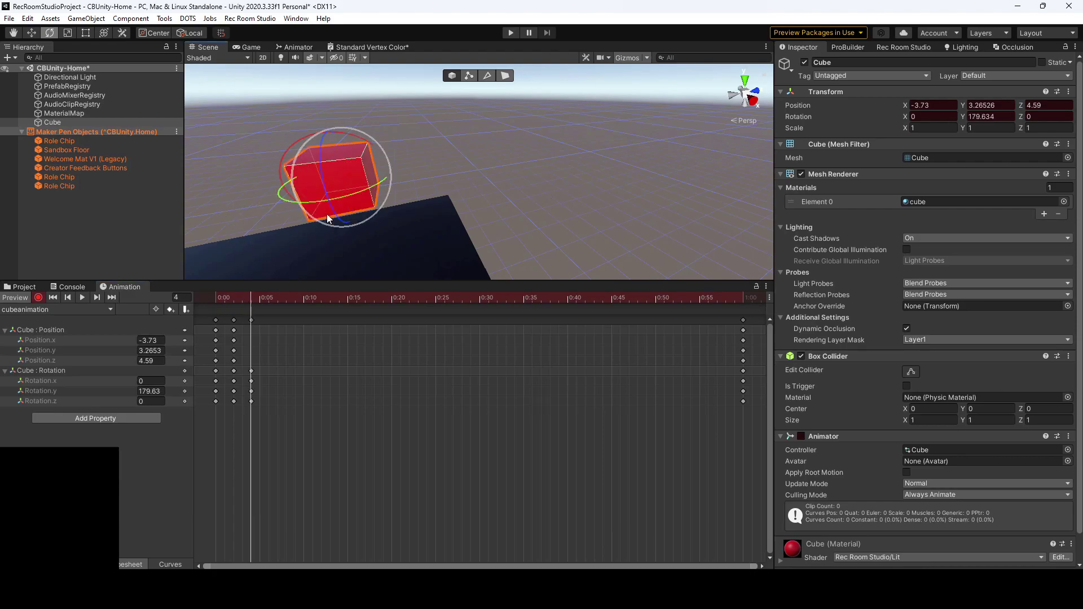
pyautogui.press('w')
pyautogui.moveTo(327, 135); pyautogui.dragTo(343, 181)
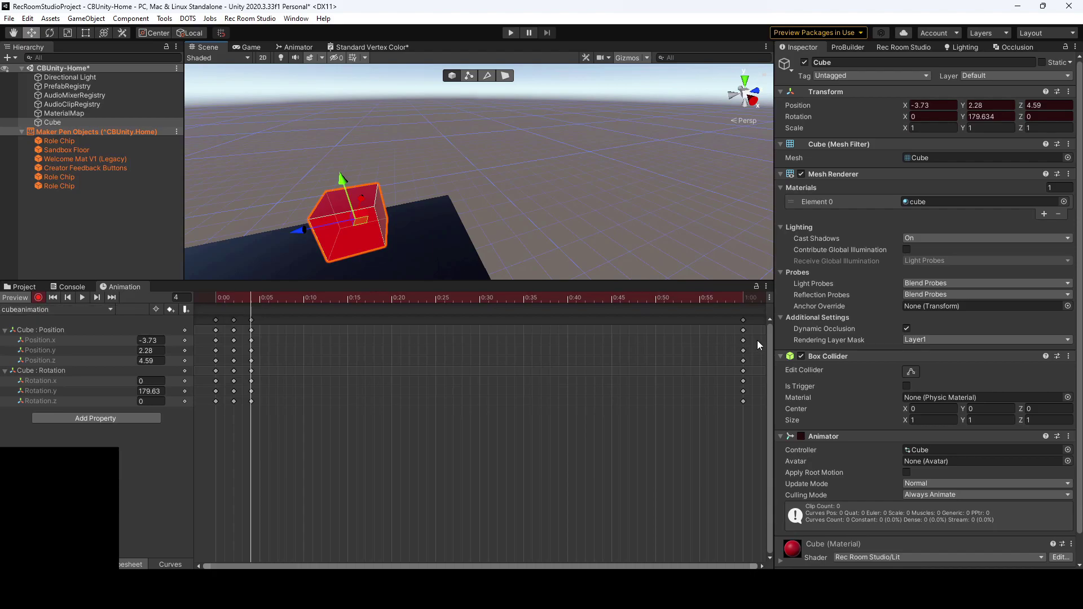
# - Stop recording, move the end keyframes to 0:06 and play the animation preview
pyautogui.click(38, 297)
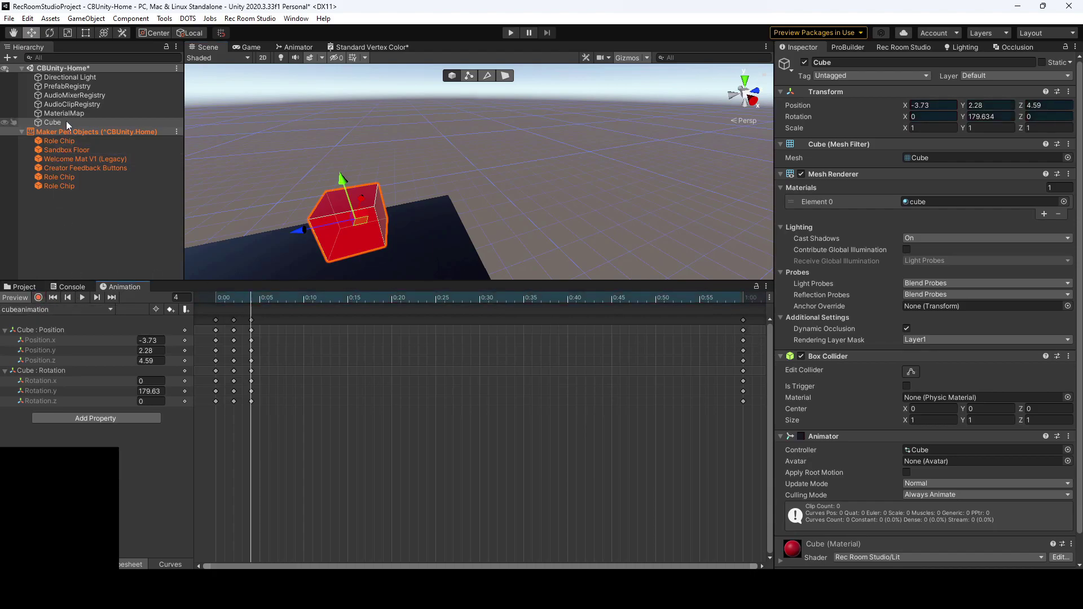
pyautogui.click(67, 123)
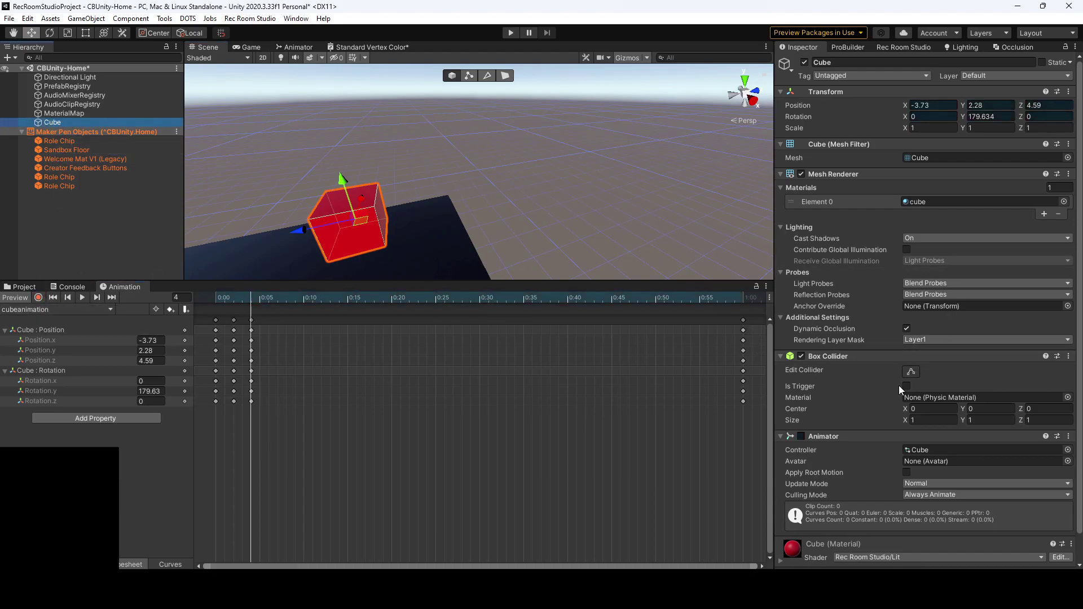
pyautogui.scroll(-1, 899, 389)
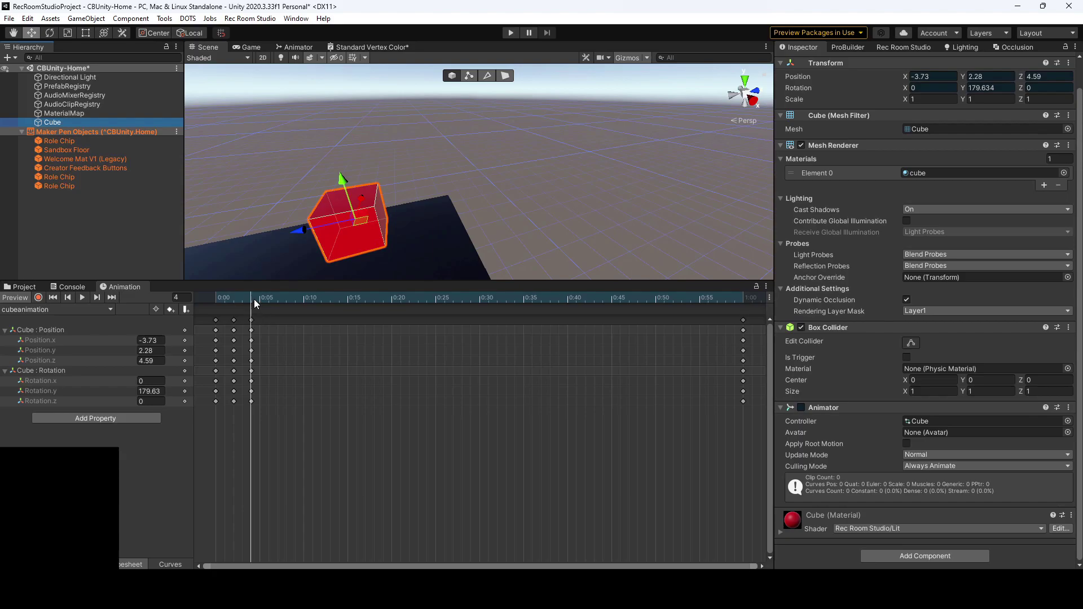
pyautogui.moveTo(254, 304); pyautogui.dragTo(225, 296)
pyautogui.rightClick(194, 292)
pyautogui.click(294, 341)
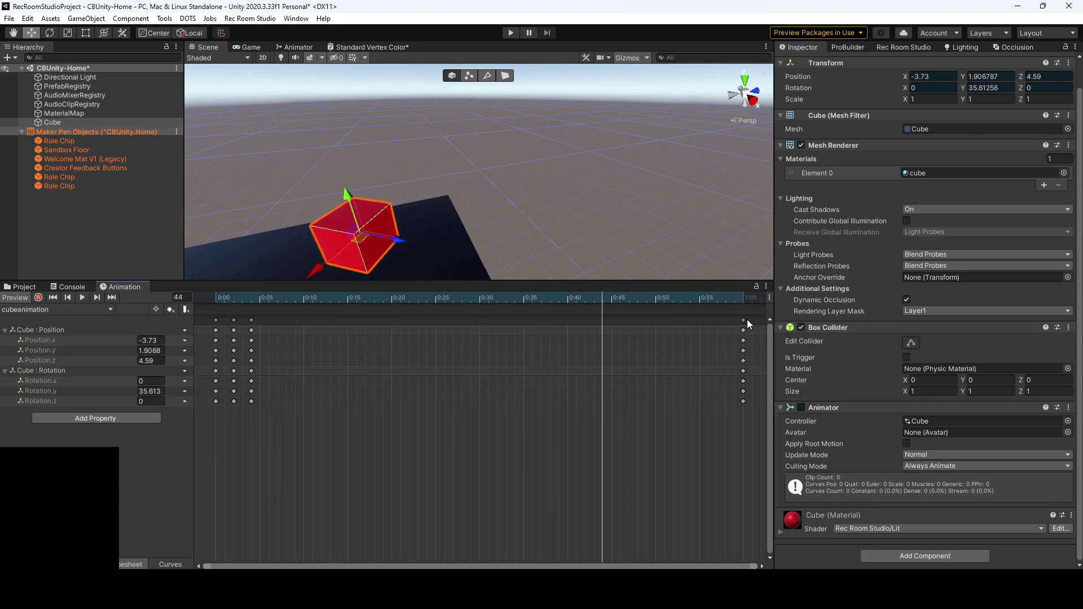
pyautogui.moveTo(743, 320); pyautogui.dragTo(270, 318)
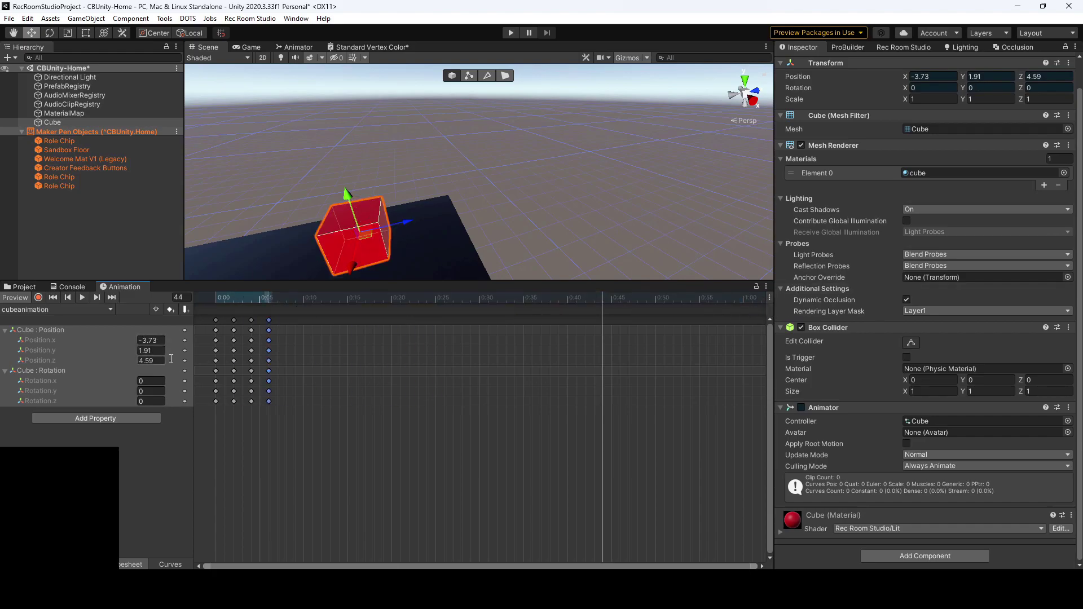
pyautogui.press('space')
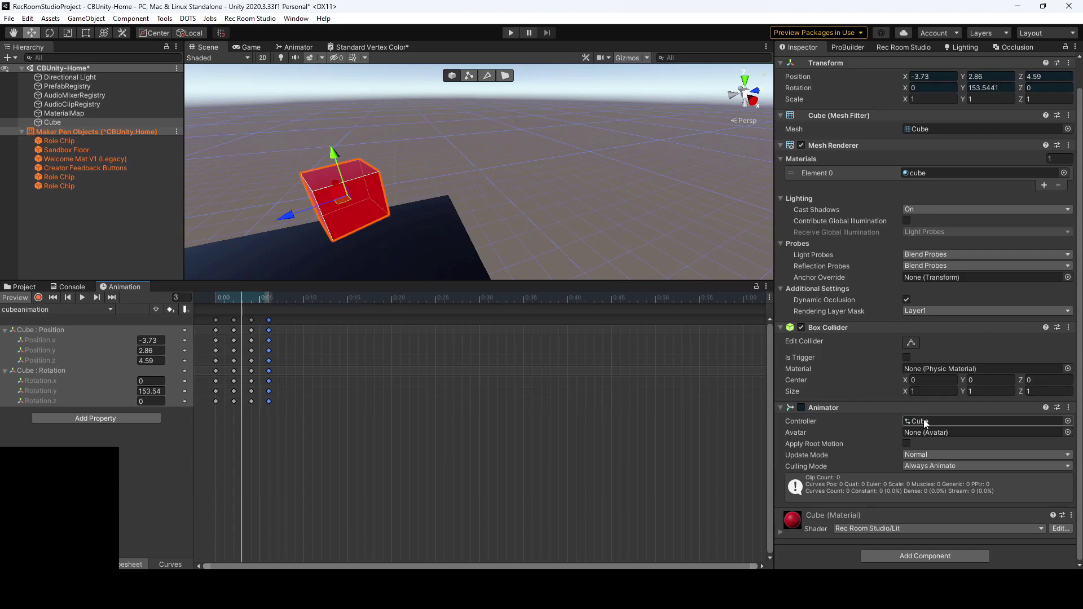
# - Open the Cube animator controller's state graph, move cubeanimation aside and frame all states
pyautogui.click(23, 289)
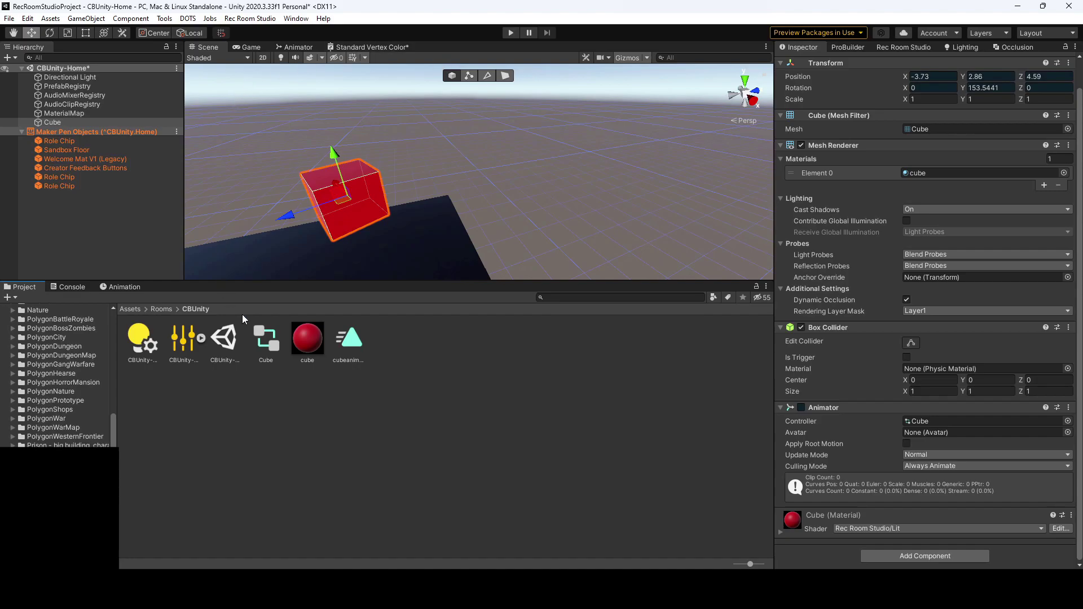
pyautogui.click(270, 344)
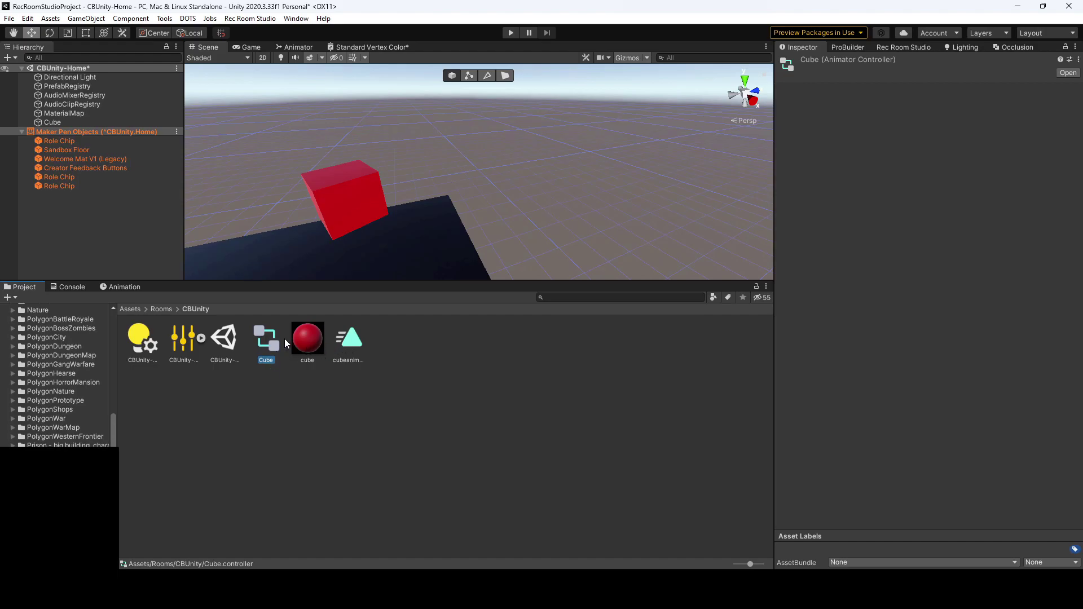
pyautogui.doubleClick(273, 346)
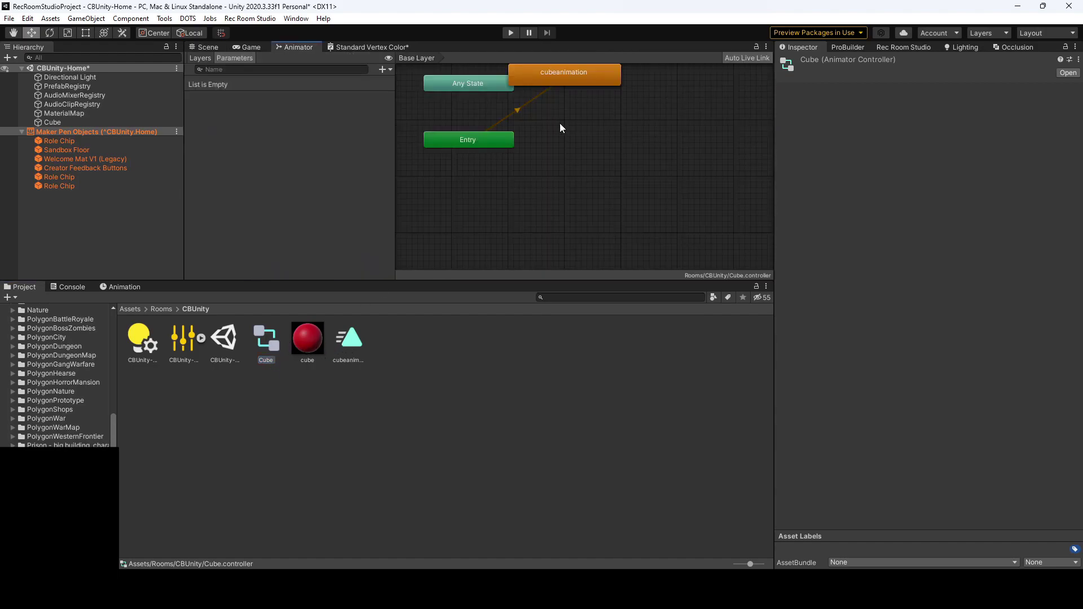
pyautogui.moveTo(560, 123); pyautogui.dragTo(560, 150, button='middle')
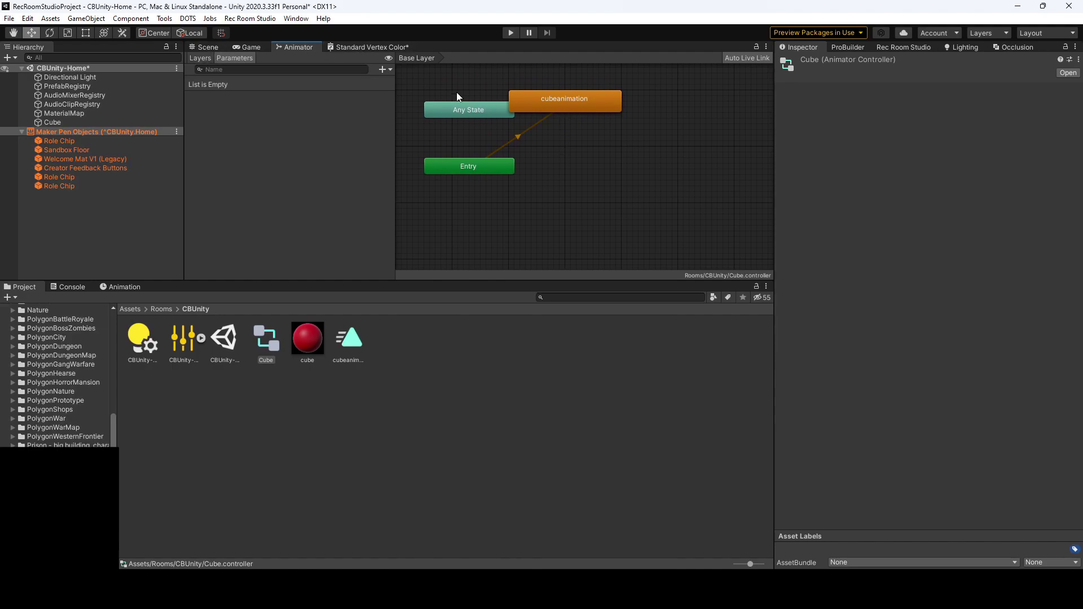
pyautogui.moveTo(567, 105); pyautogui.dragTo(634, 127)
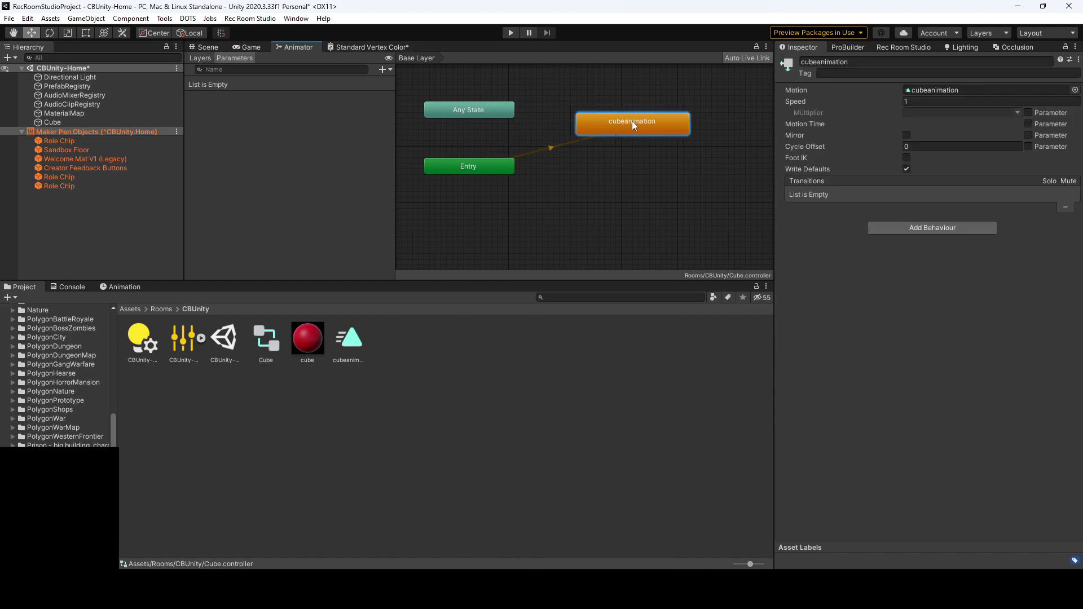
pyautogui.press('a')
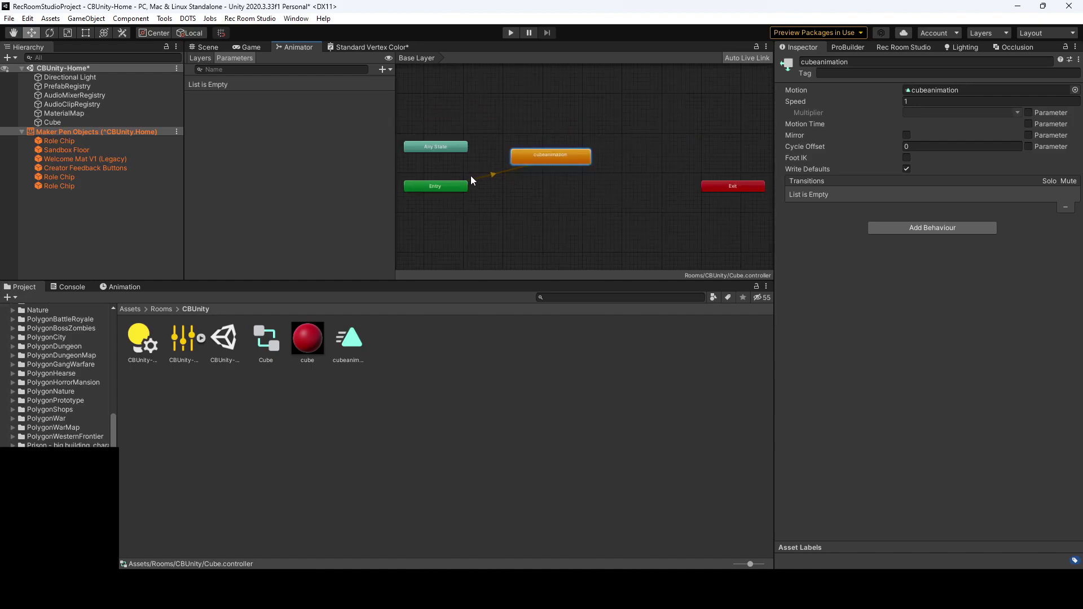
# - Add an empty New State below cubeanimation and make it the layer's default state
pyautogui.rightClick(516, 194)
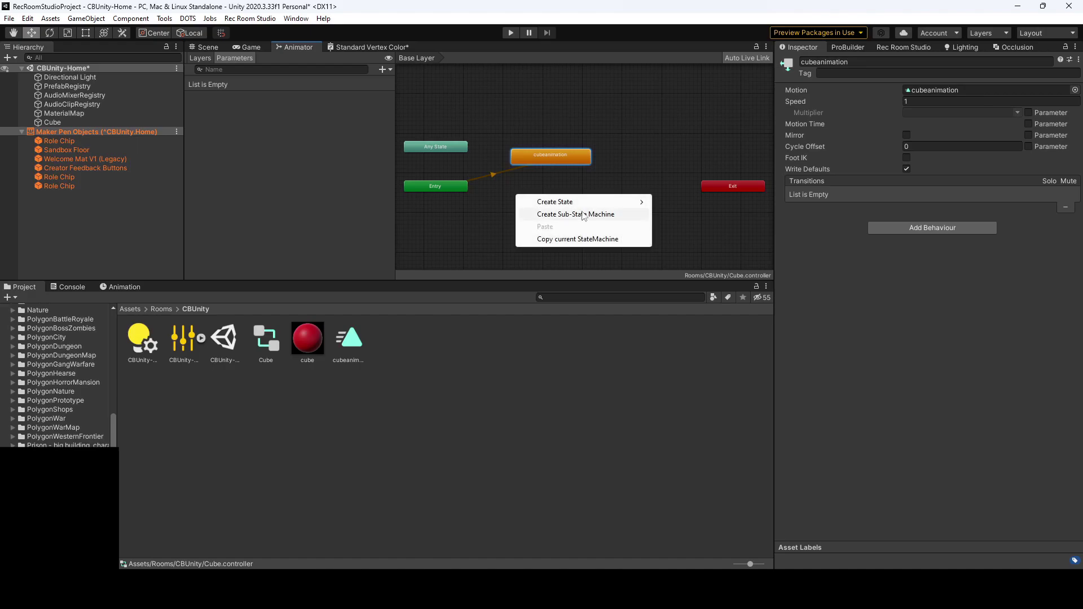
pyautogui.moveTo(619, 202)
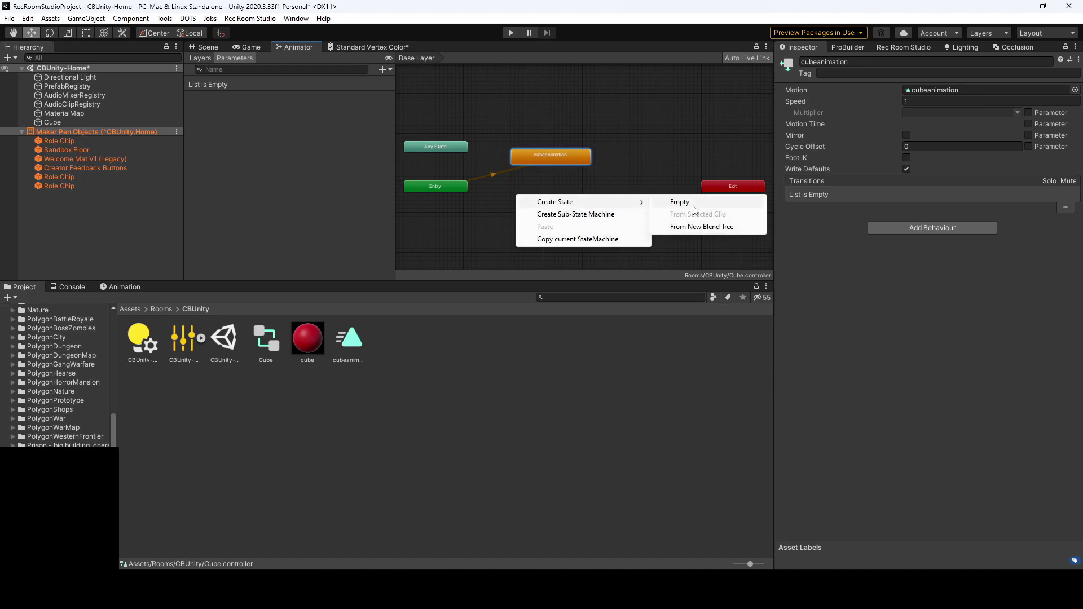
pyautogui.click(682, 202)
pyautogui.moveTo(534, 199); pyautogui.dragTo(532, 189)
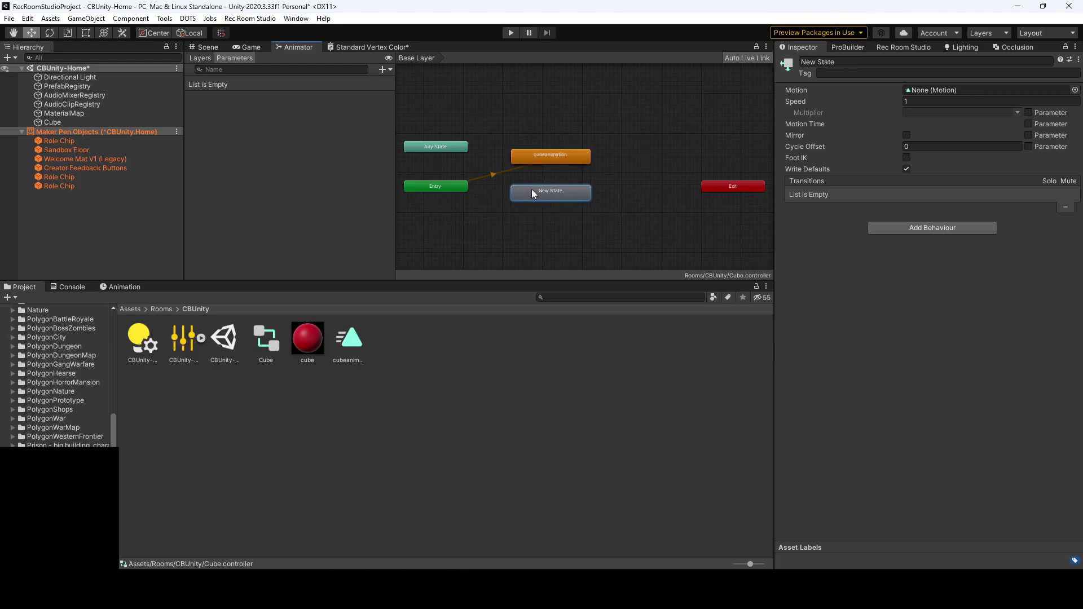
pyautogui.rightClick(531, 189)
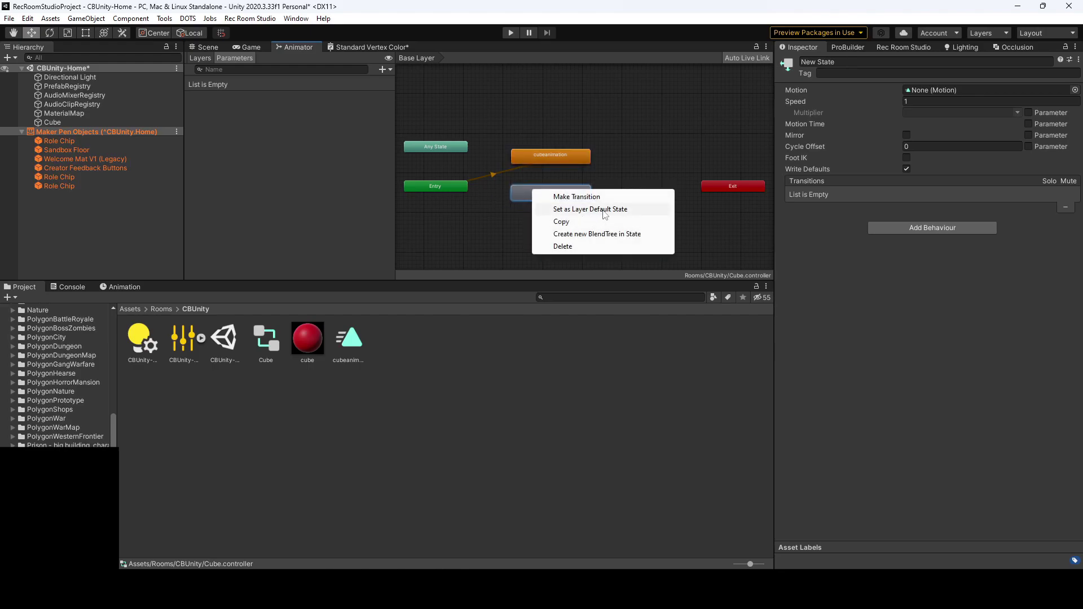
pyautogui.click(603, 212)
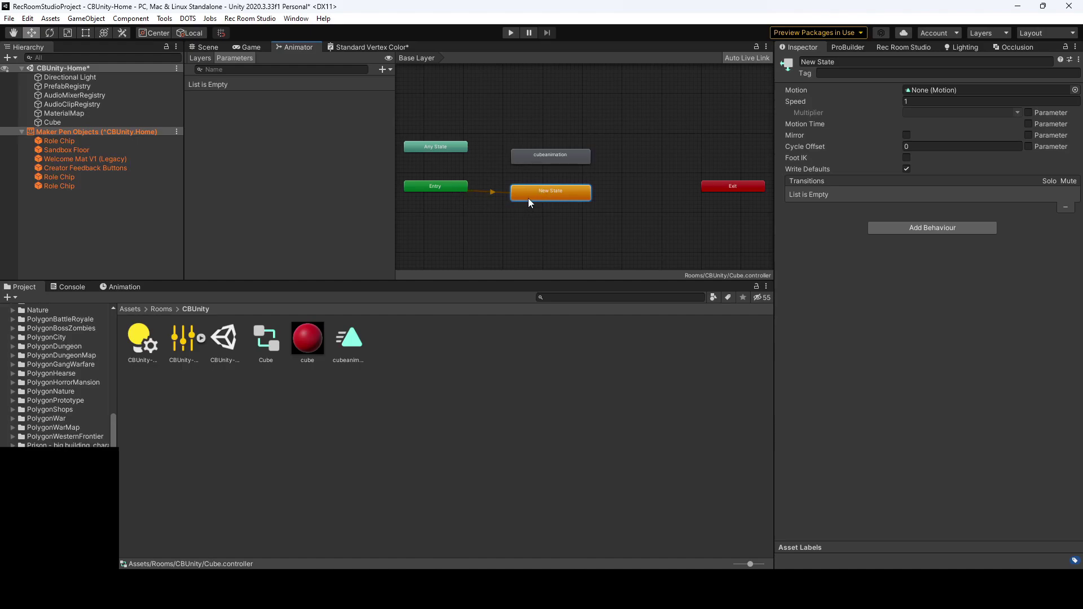
# - Create transitions from New State to cubeanimation and from cubeanimation back to New State
pyautogui.rightClick(537, 192)
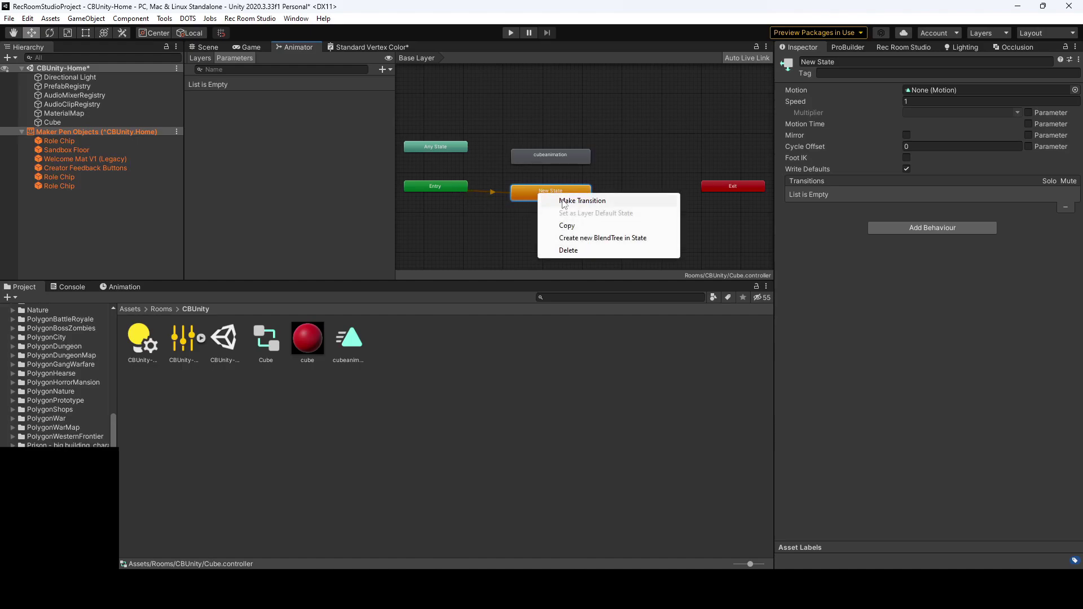
pyautogui.click(561, 201)
pyautogui.click(552, 159)
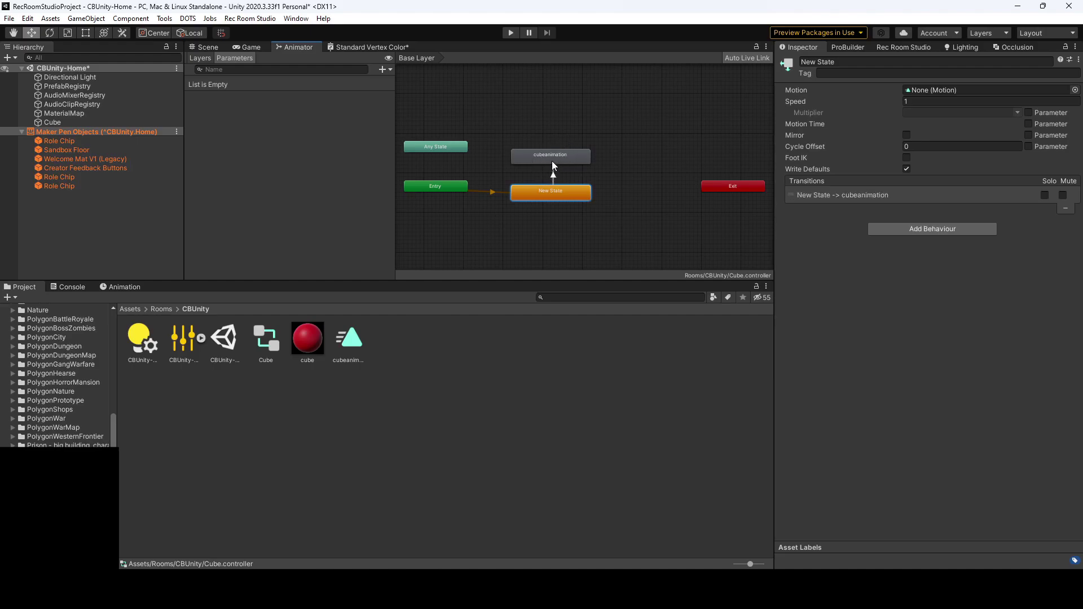
pyautogui.rightClick(564, 161)
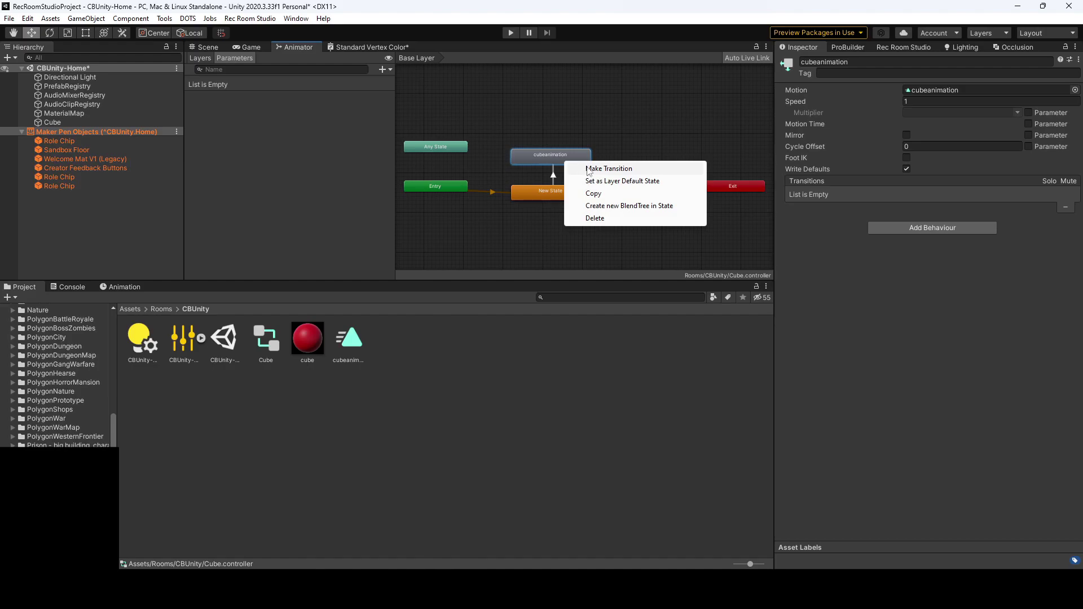
pyautogui.click(589, 171)
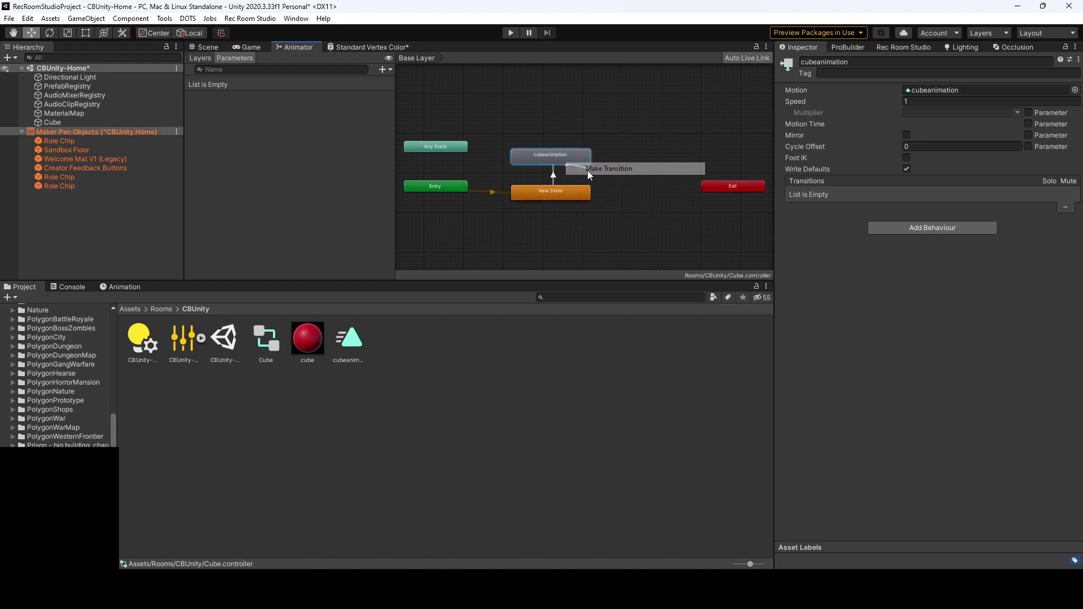
pyautogui.click(547, 197)
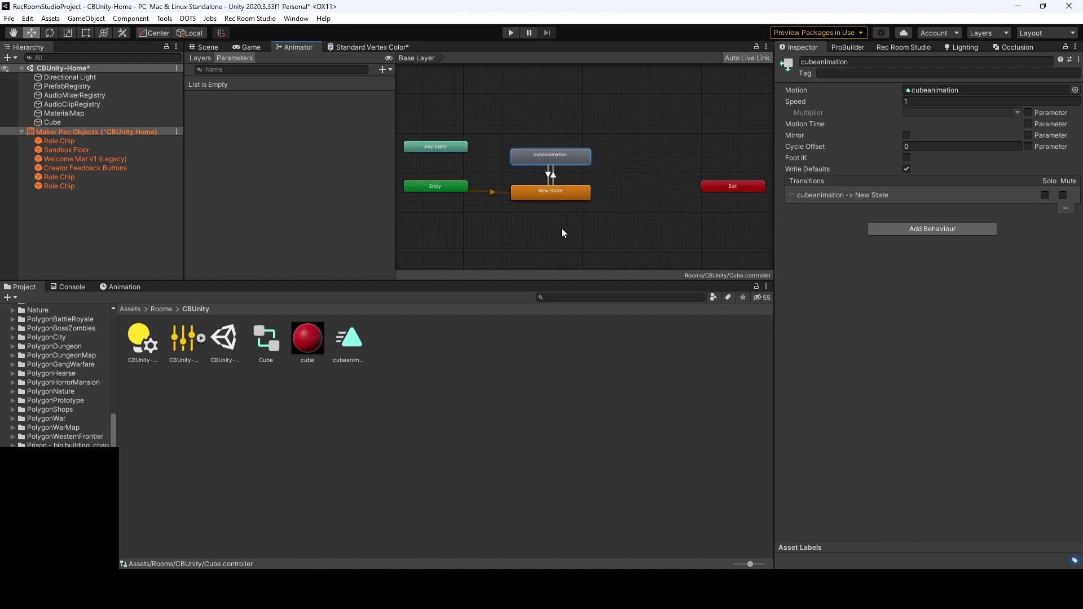
# - Add a trigger parameter named on to the animator controller
pyautogui.click(553, 178)
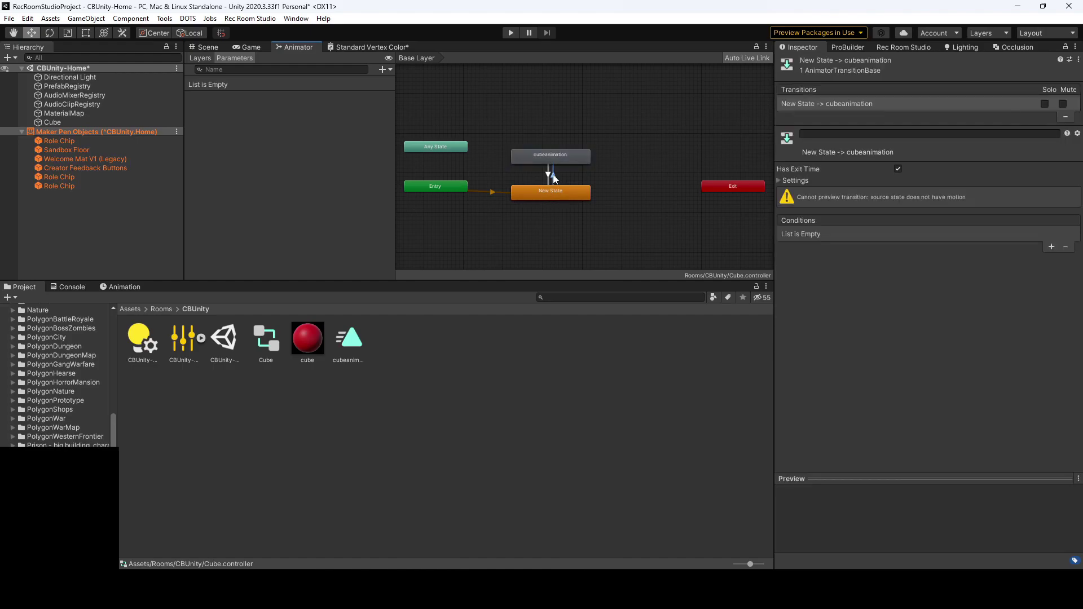
pyautogui.click(384, 69)
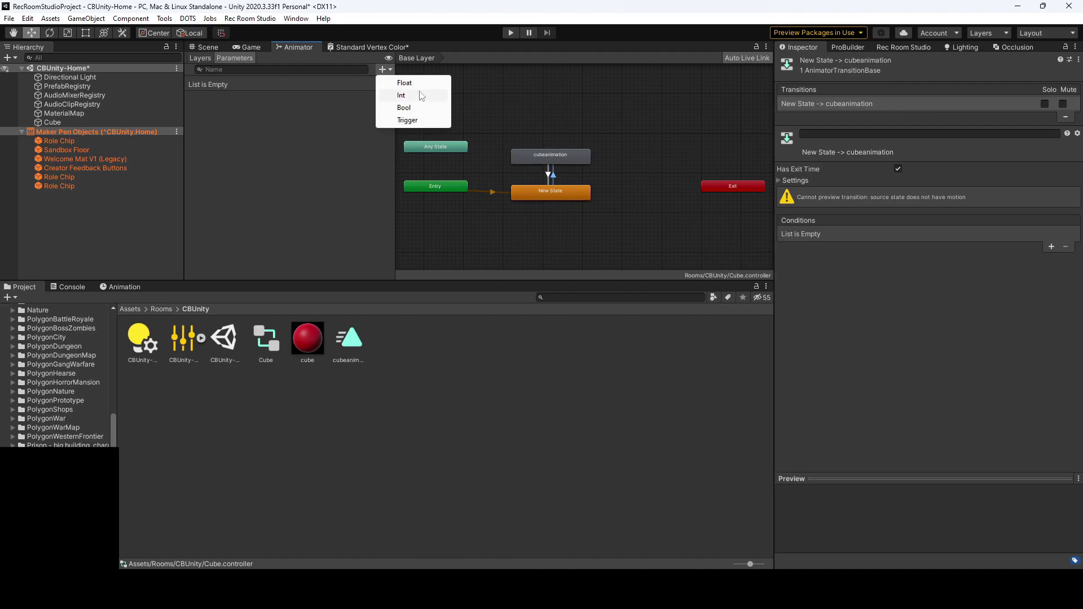
pyautogui.click(408, 120)
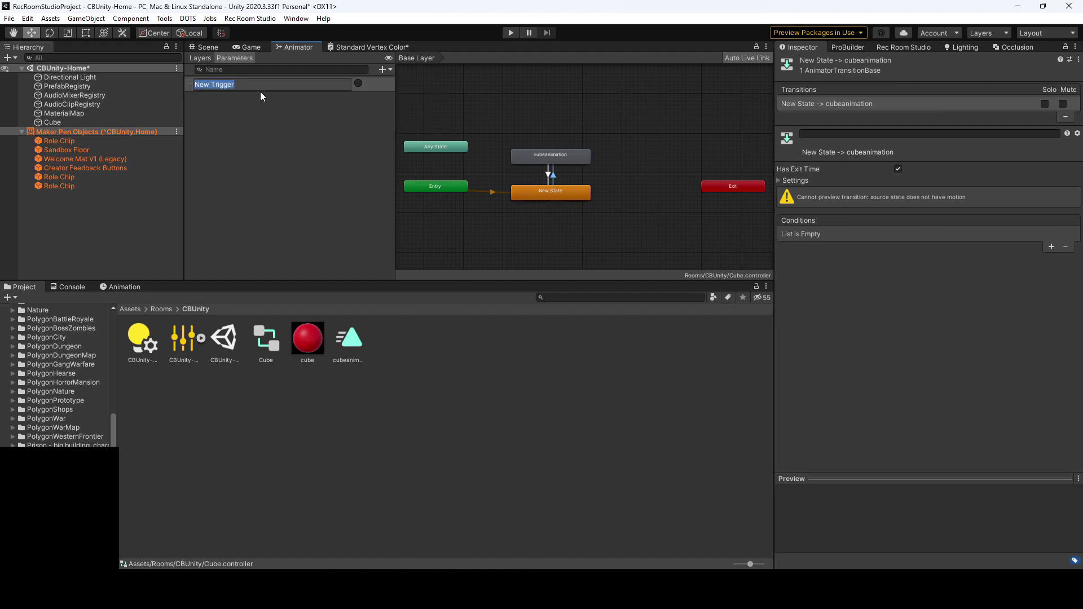
pyautogui.write('on')
pyautogui.click(532, 168)
# - Add a second trigger parameter named off
pyautogui.click(548, 174)
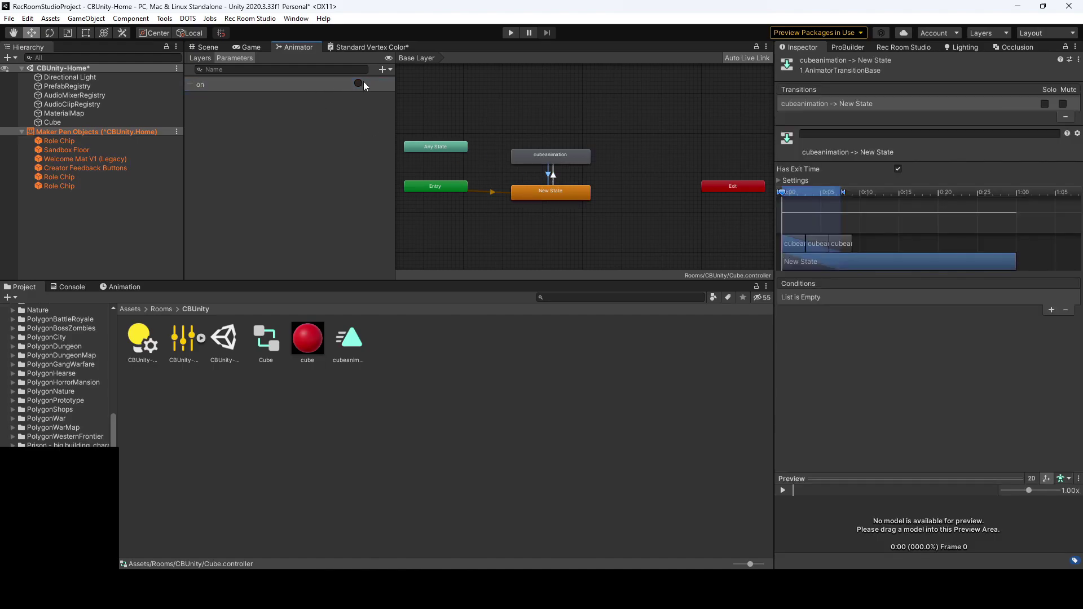
pyautogui.click(384, 69)
pyautogui.click(397, 119)
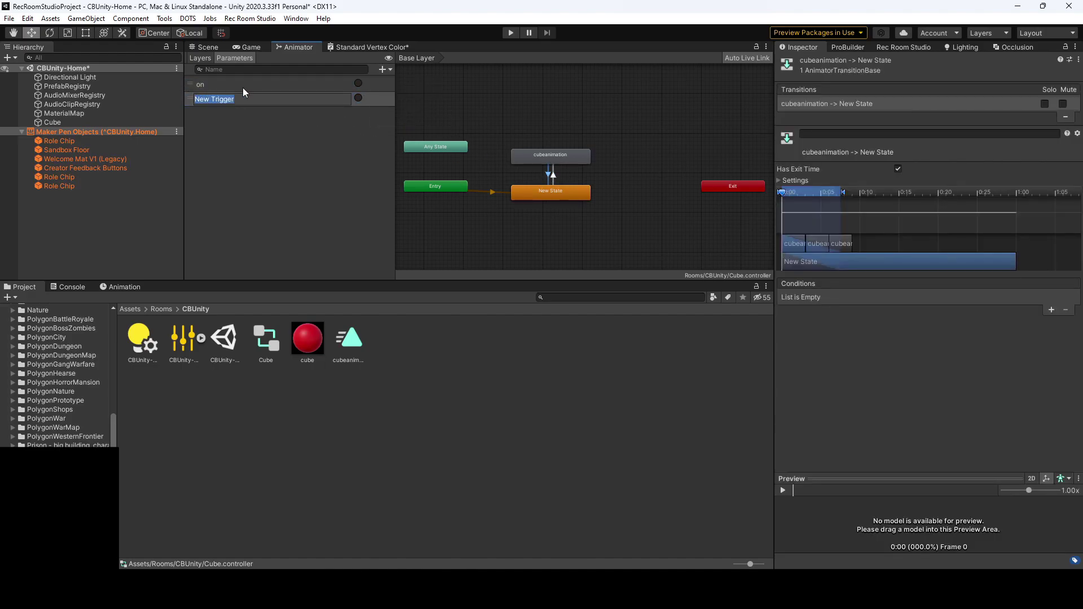
pyautogui.write('off')
pyautogui.press('Return')
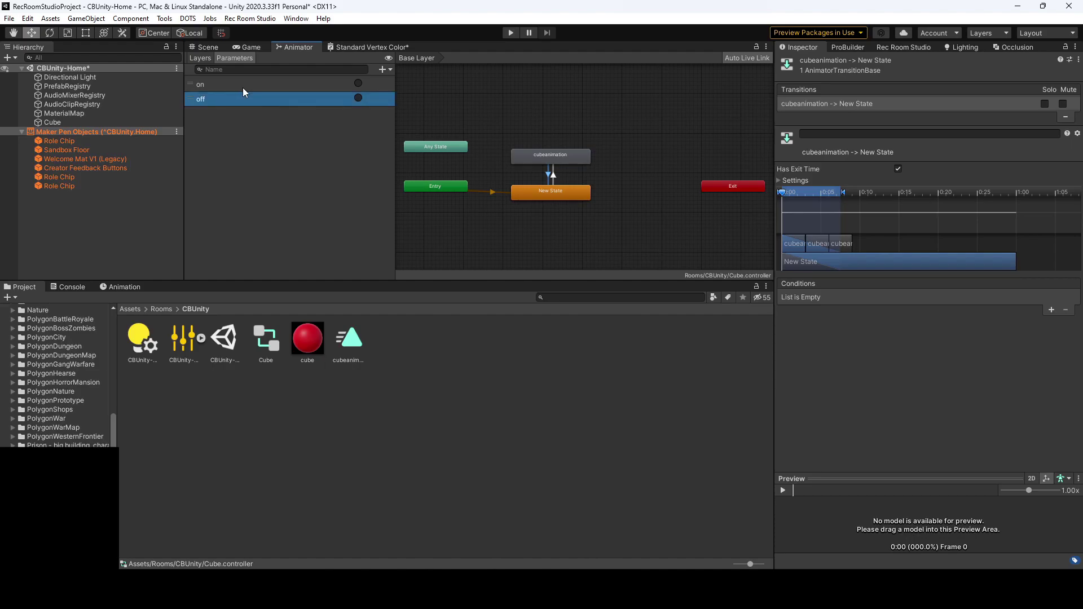
pyautogui.click(382, 70)
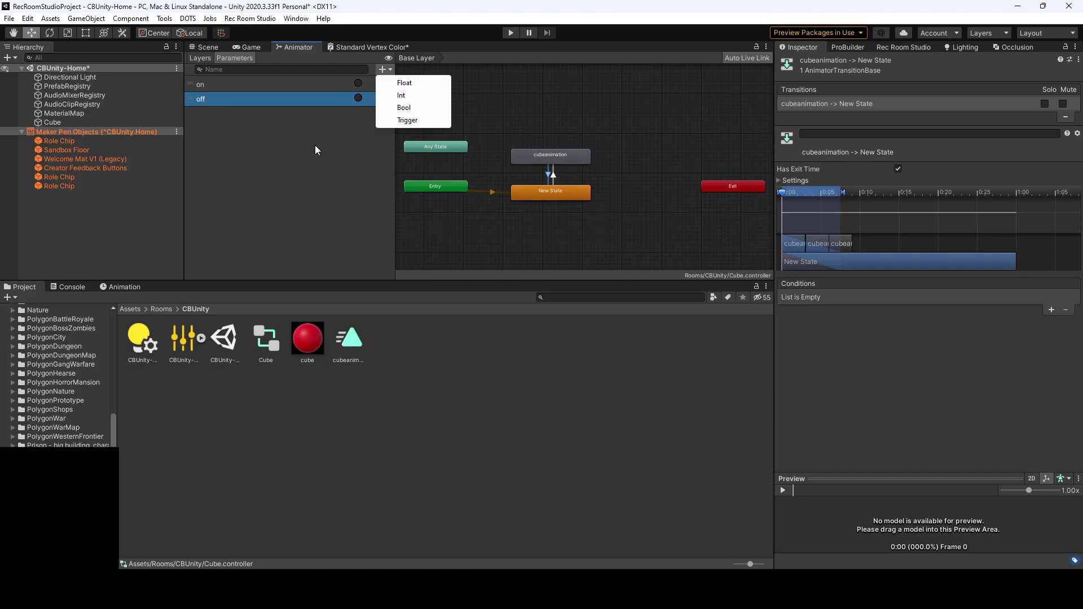
# - Turn off Has Exit Time on both transitions between New State and cubeanimation
pyautogui.click(257, 169)
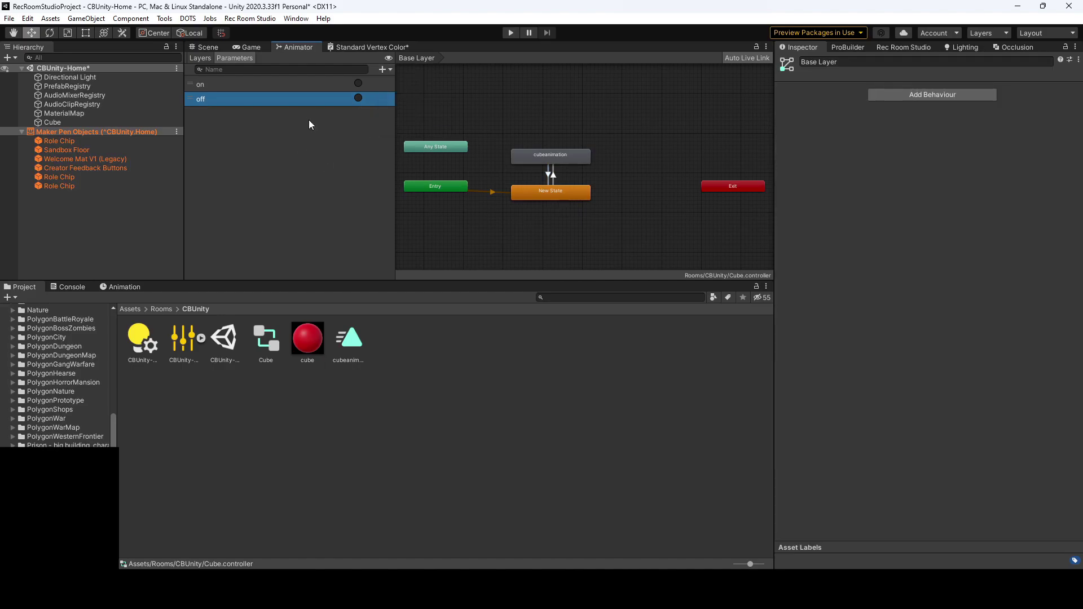
pyautogui.click(552, 176)
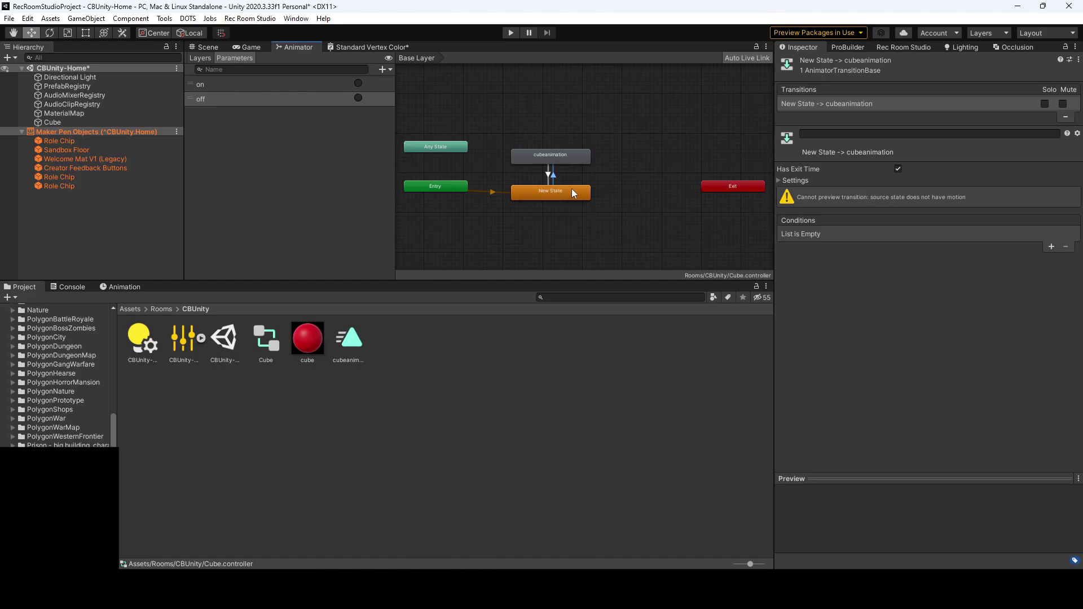
pyautogui.click(898, 169)
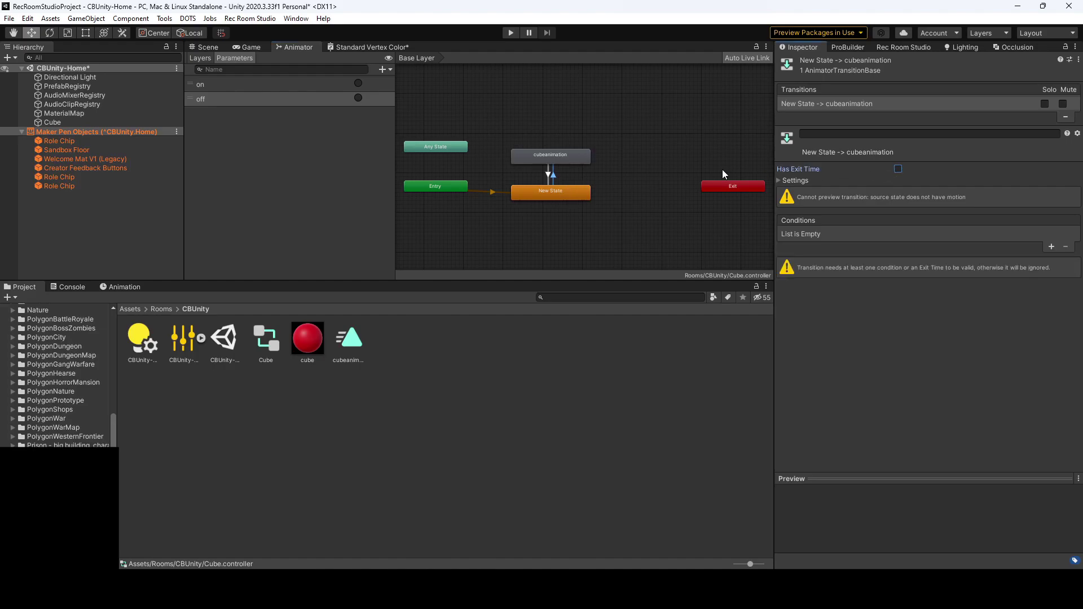
pyautogui.click(547, 176)
pyautogui.click(898, 169)
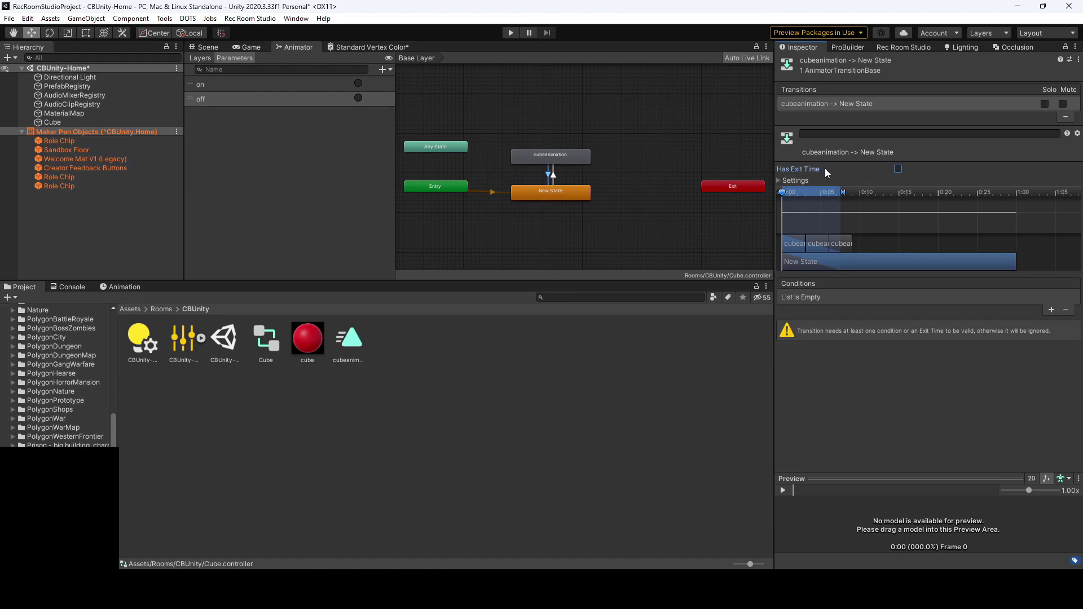
# - Give the New State to cubeanimation transition an on condition and the return transition an off condition
pyautogui.click(557, 176)
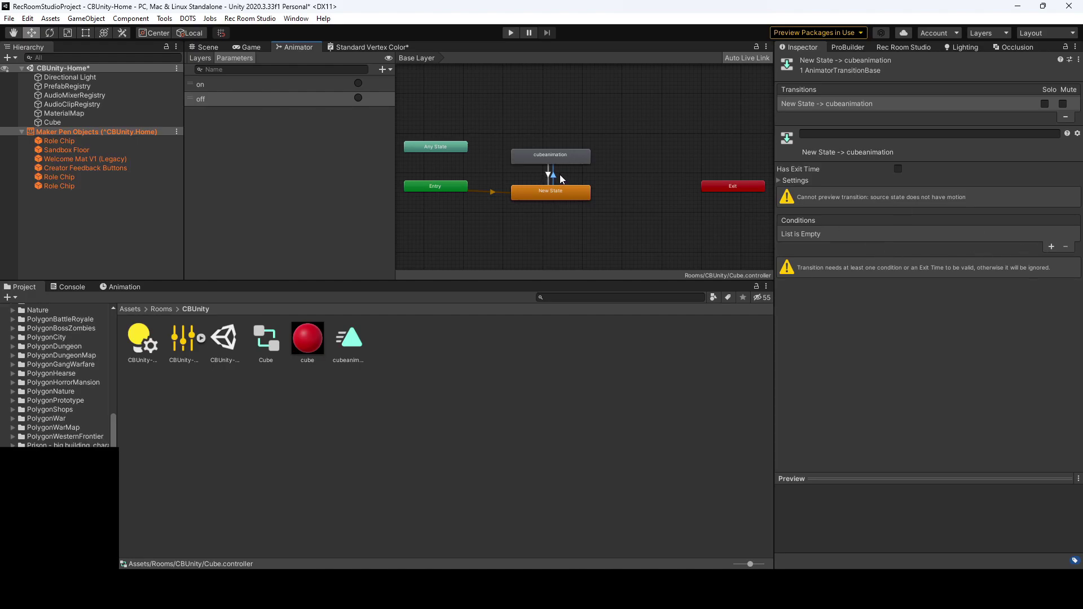
pyautogui.click(1051, 247)
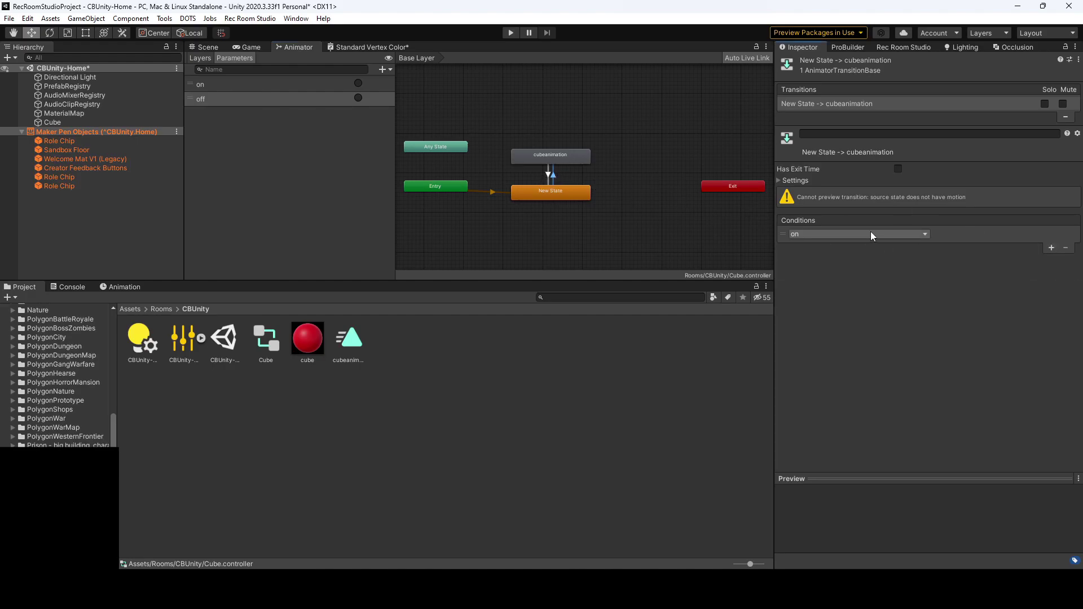
pyautogui.click(548, 174)
pyautogui.click(1051, 310)
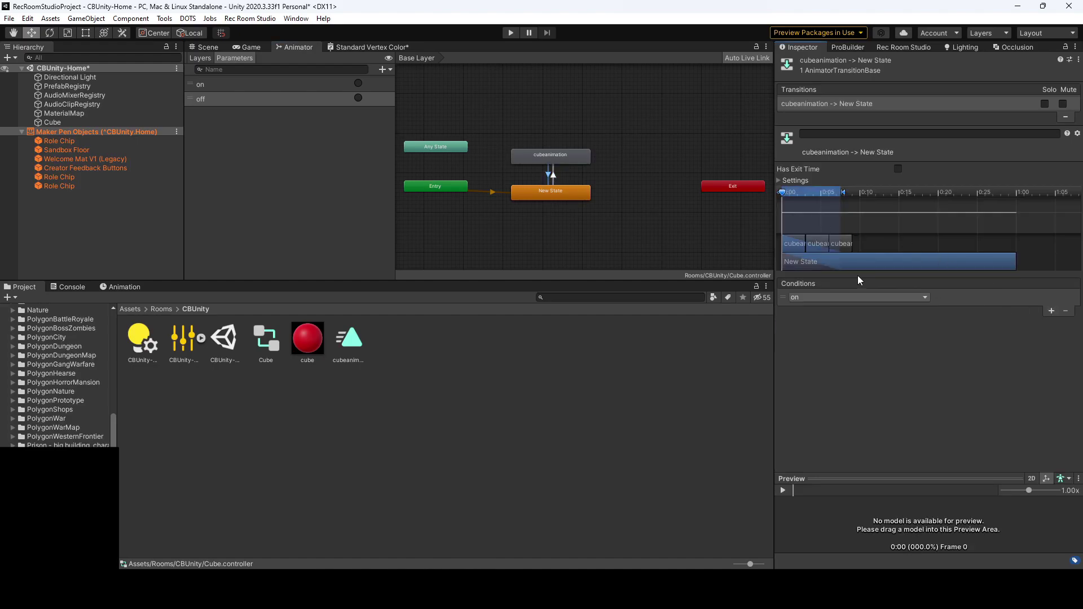
pyautogui.click(844, 297)
pyautogui.click(824, 347)
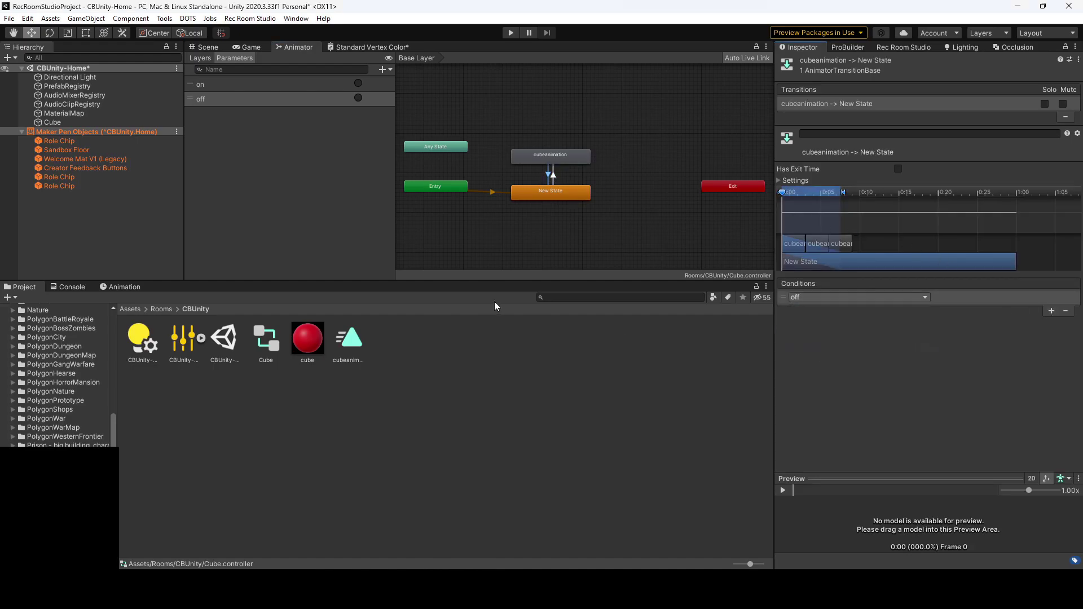
# - Parent the Cube under a new empty GameObject and save it as GameObject.prefab in CBUnity
pyautogui.click(61, 122)
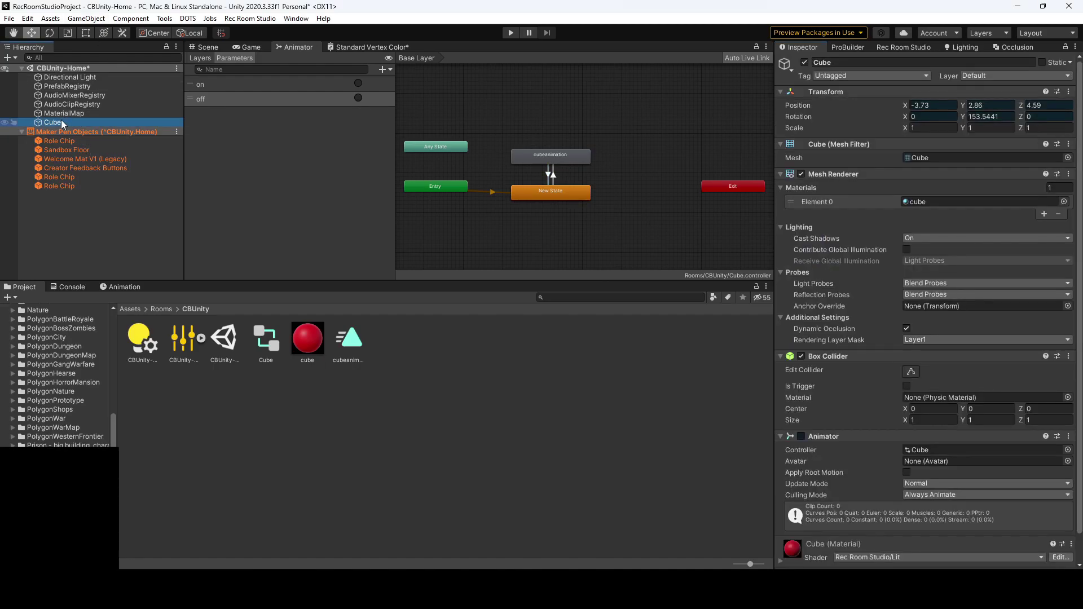
pyautogui.click(197, 48)
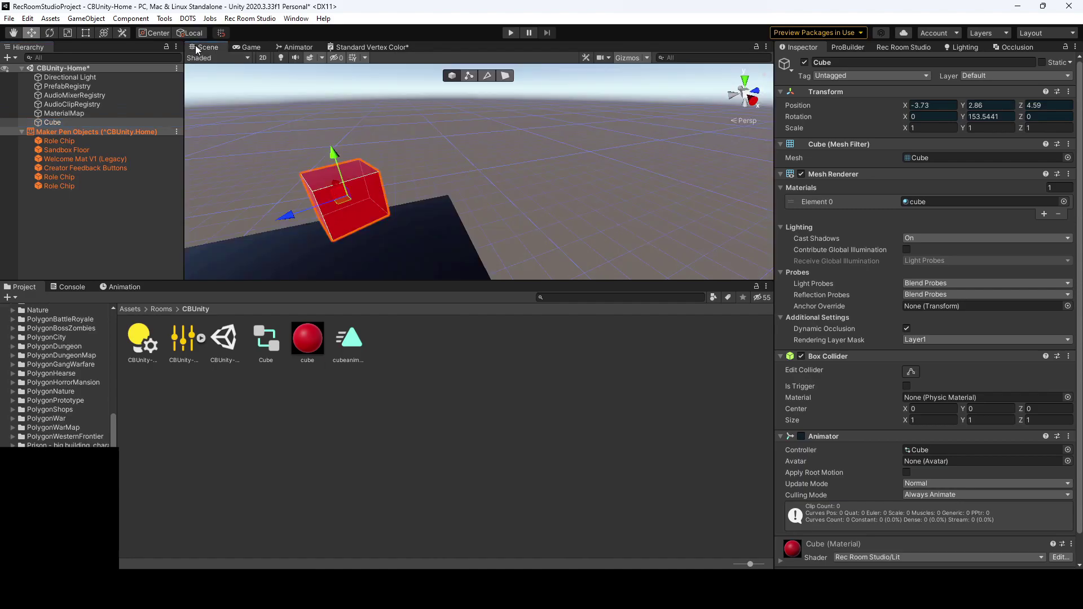
pyautogui.rightClick(59, 124)
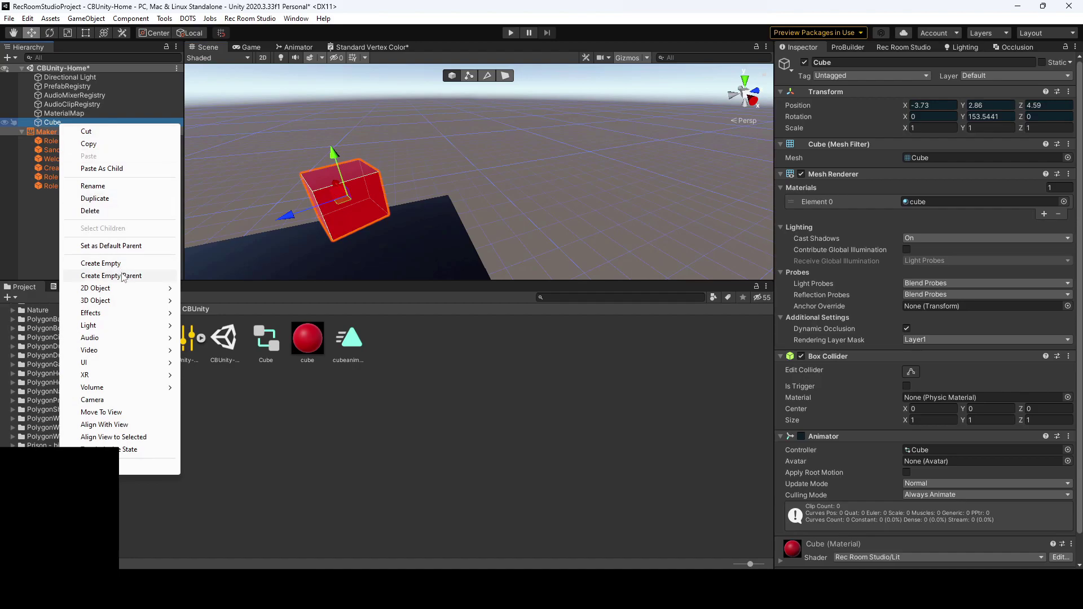
pyautogui.click(123, 276)
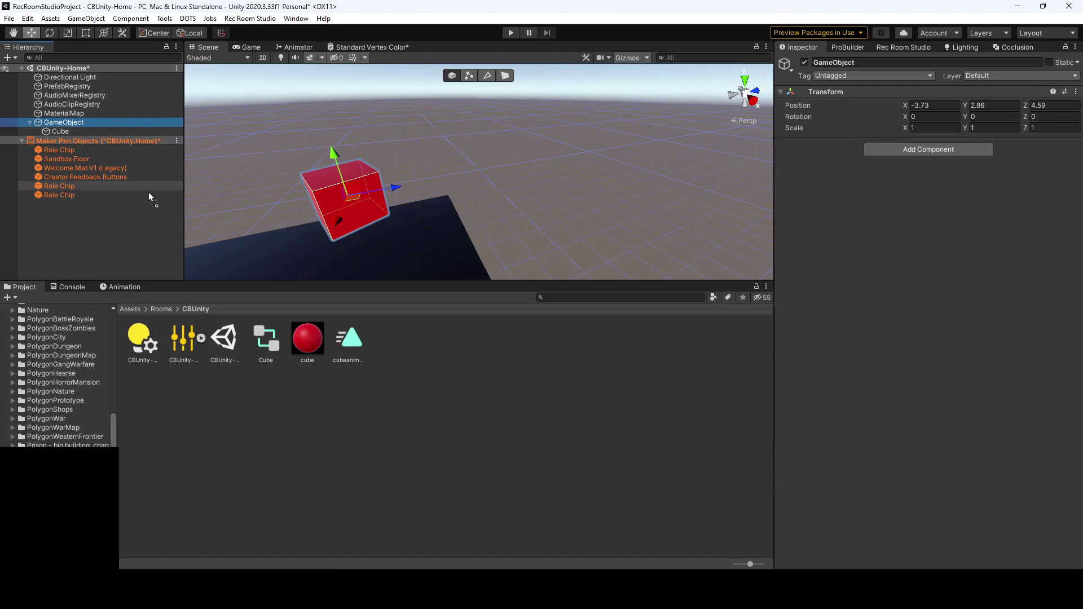
pyautogui.moveTo(309, 415); pyautogui.dragTo(304, 400)
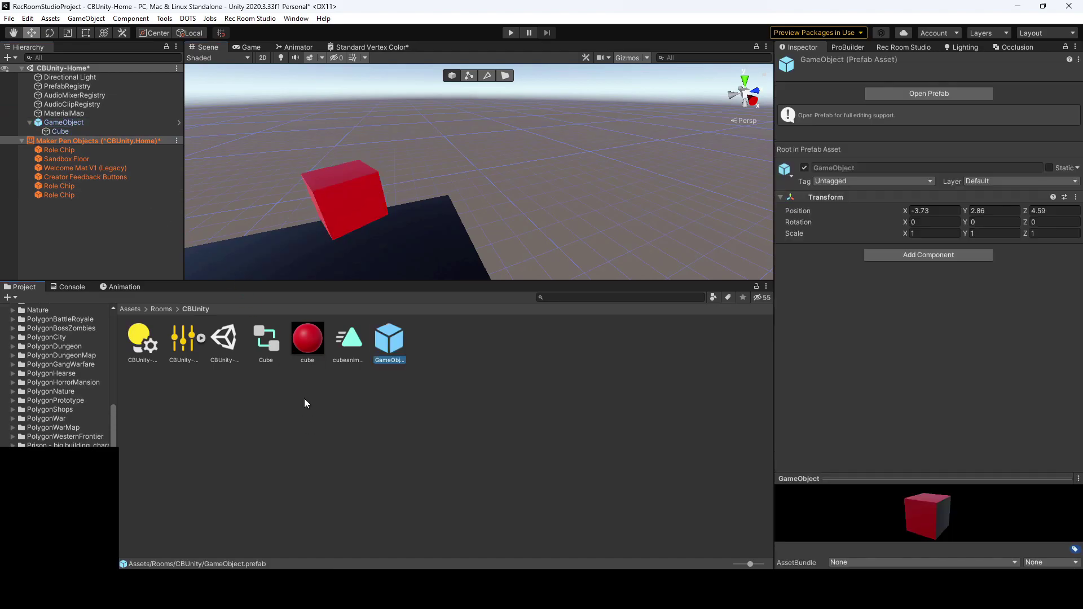
# - In prefab edit mode, add a Box Collider and a Rec Room Object component to GameObject
pyautogui.click(907, 92)
pyautogui.click(939, 149)
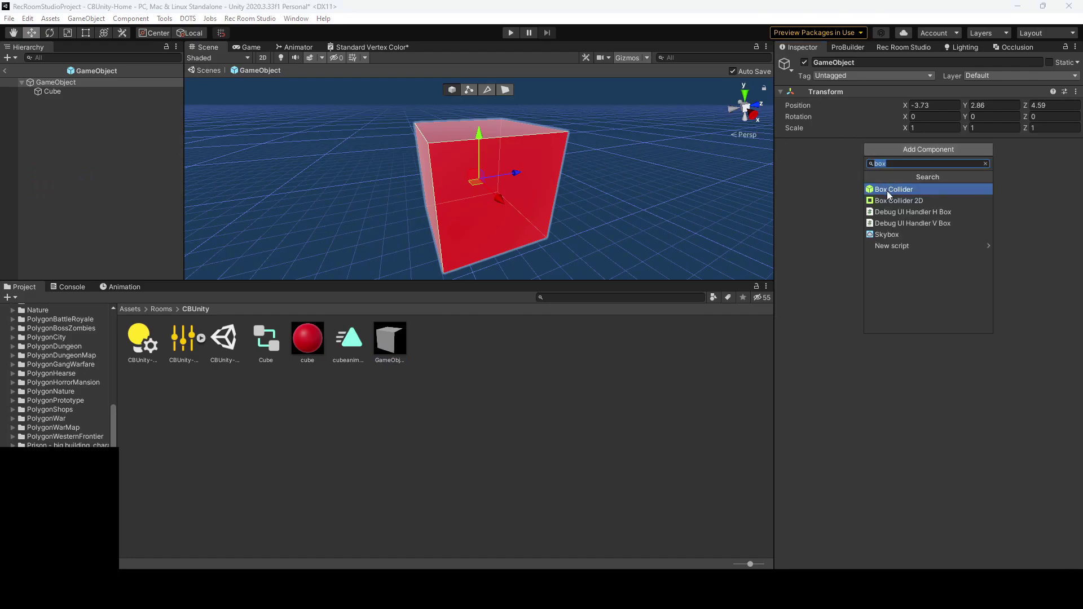
pyautogui.click(887, 190)
pyautogui.click(912, 225)
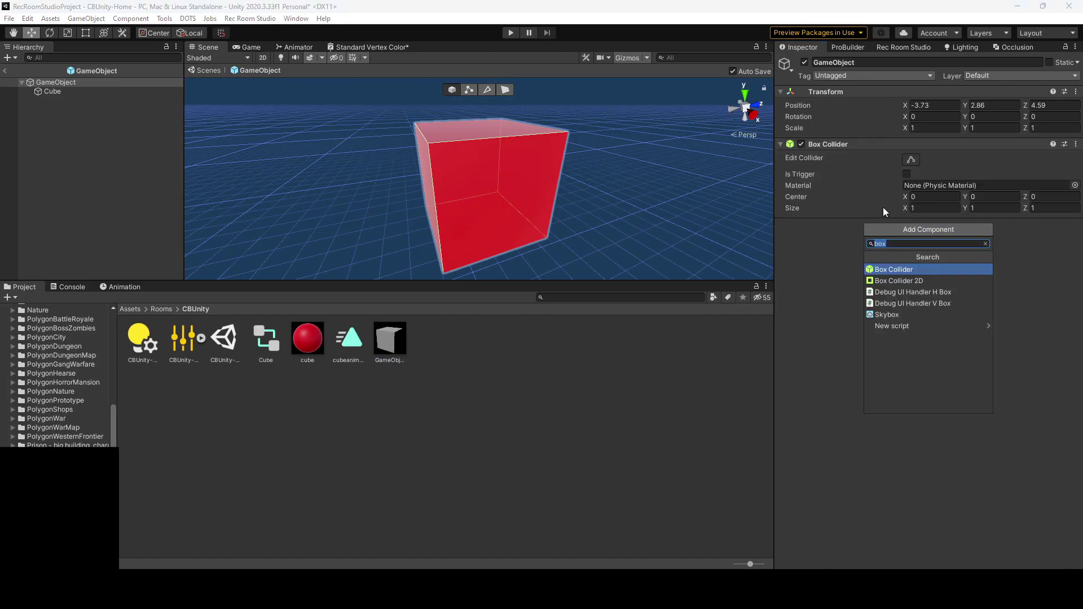
pyautogui.write('re')
pyautogui.click(910, 264)
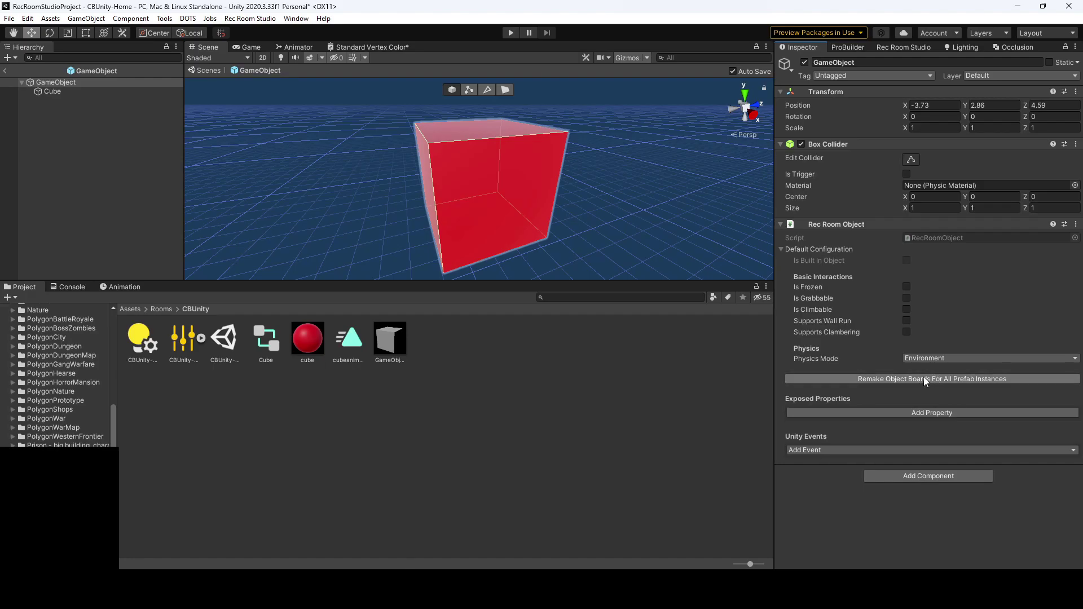
# - Add a UnityEvent(string) event to the prefab and name it SetTrigger
pyautogui.click(823, 455)
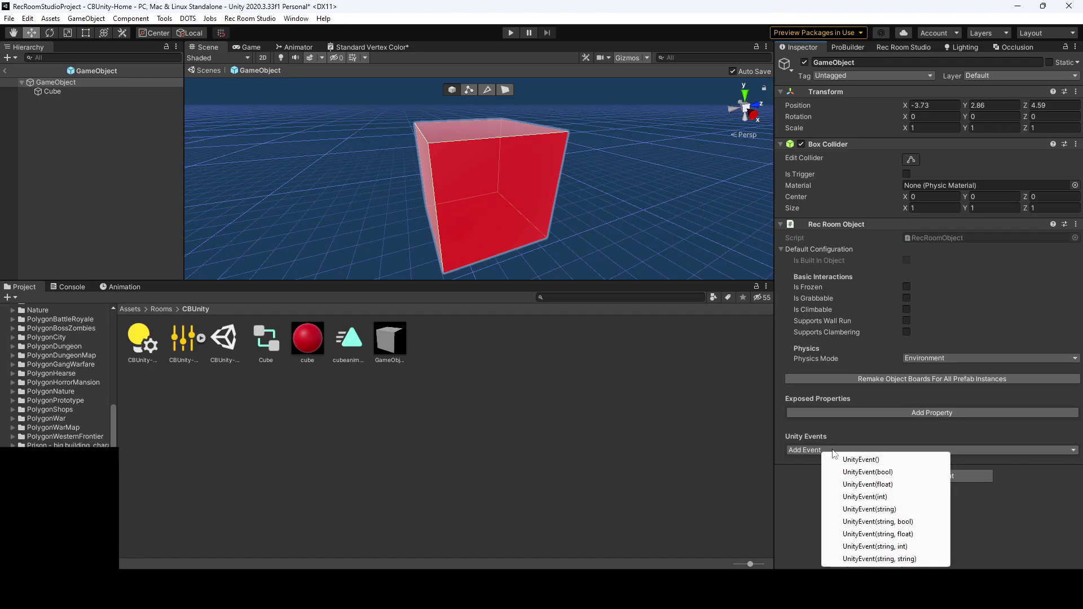
pyautogui.click(881, 510)
pyautogui.click(921, 483)
pyautogui.scroll(-2, 928, 486)
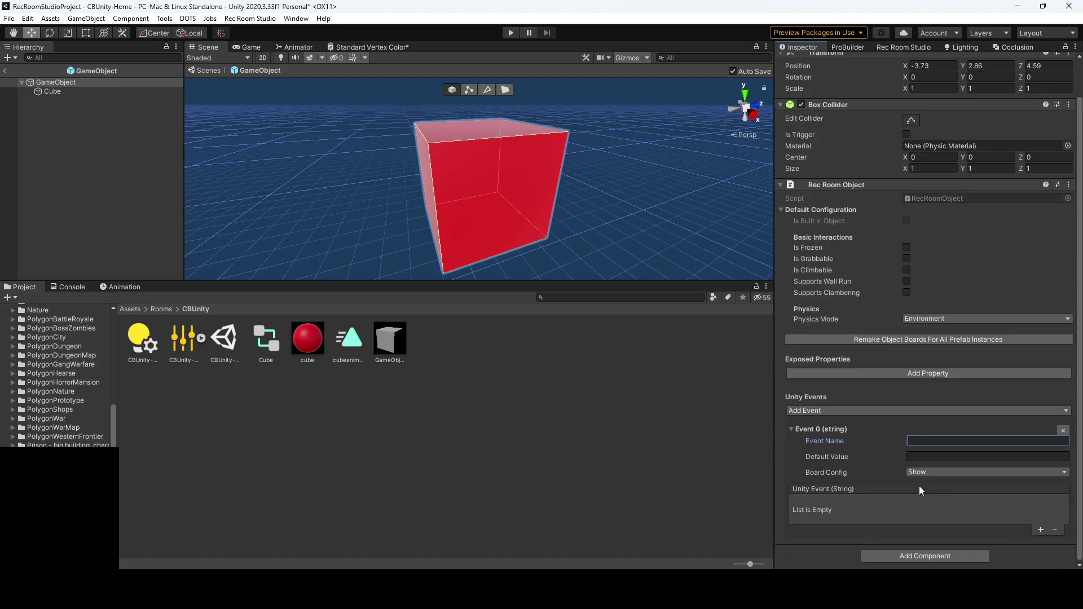
pyautogui.write('SetTrigg')
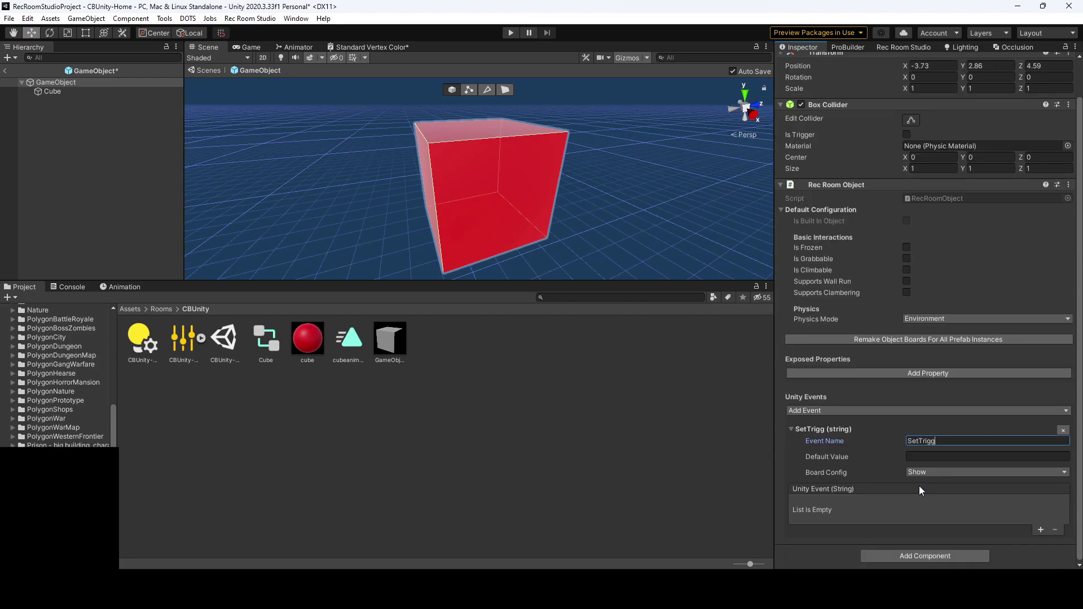
pyautogui.write('er')
# - Add a SetTrigger response that targets the Cube and calls Animator.SetTrigger (string)
pyautogui.click(1041, 531)
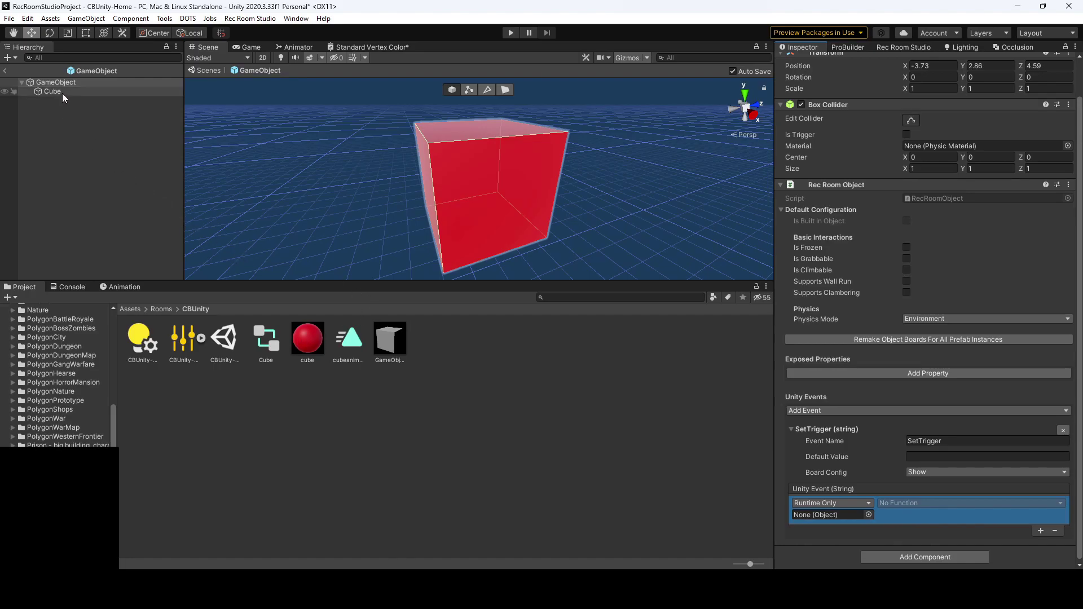
pyautogui.moveTo(62, 93); pyautogui.dragTo(844, 515)
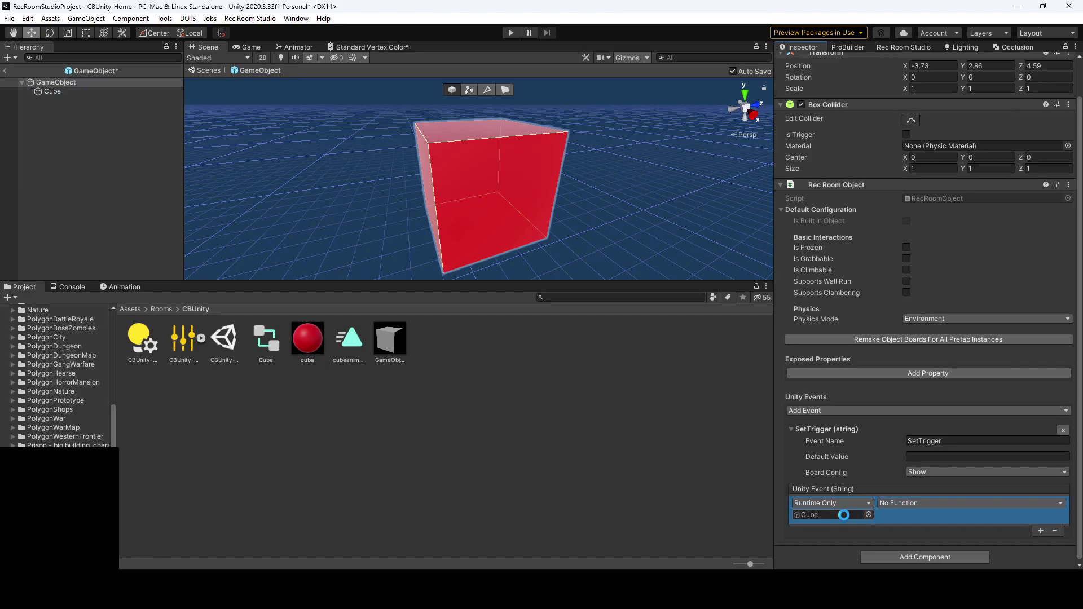
pyautogui.click(917, 504)
pyautogui.moveTo(925, 501)
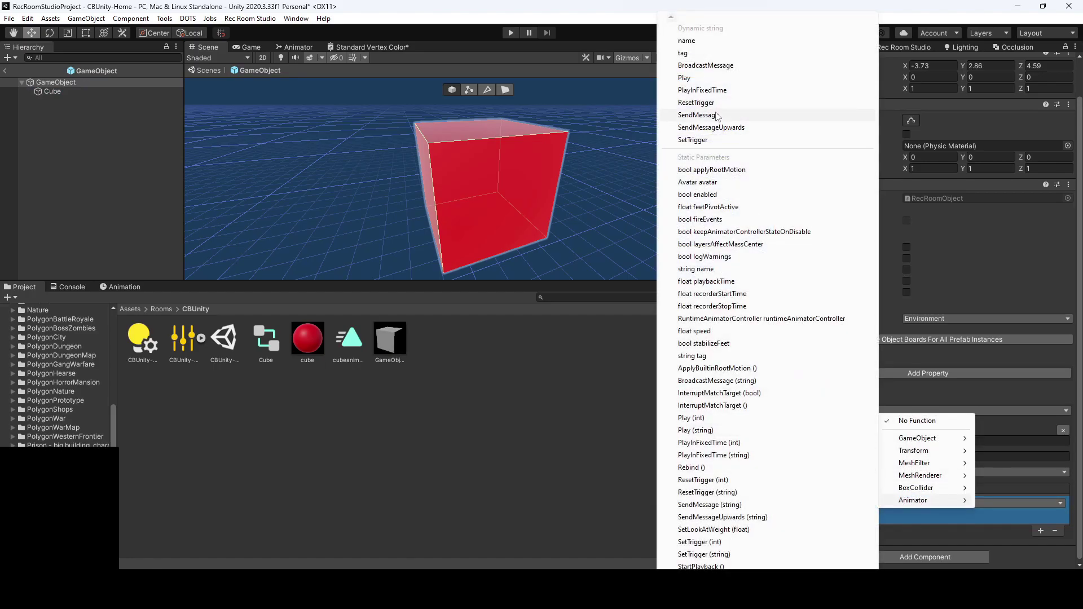
pyautogui.click(693, 140)
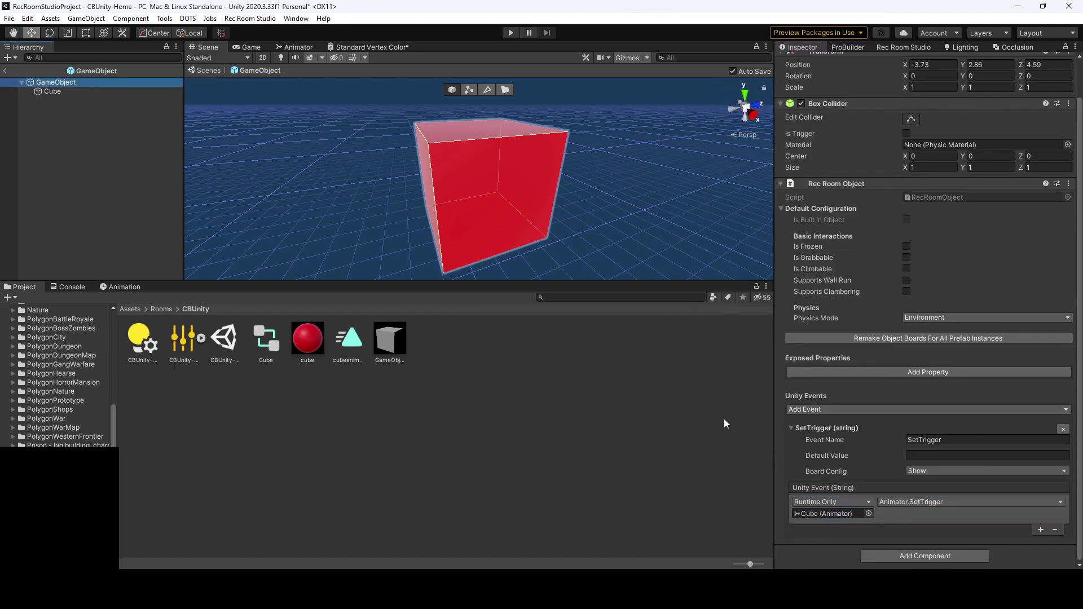
# - Play the room in Local mode from the Rec Room Studio panel to open CBUnity-Home
pyautogui.click(899, 47)
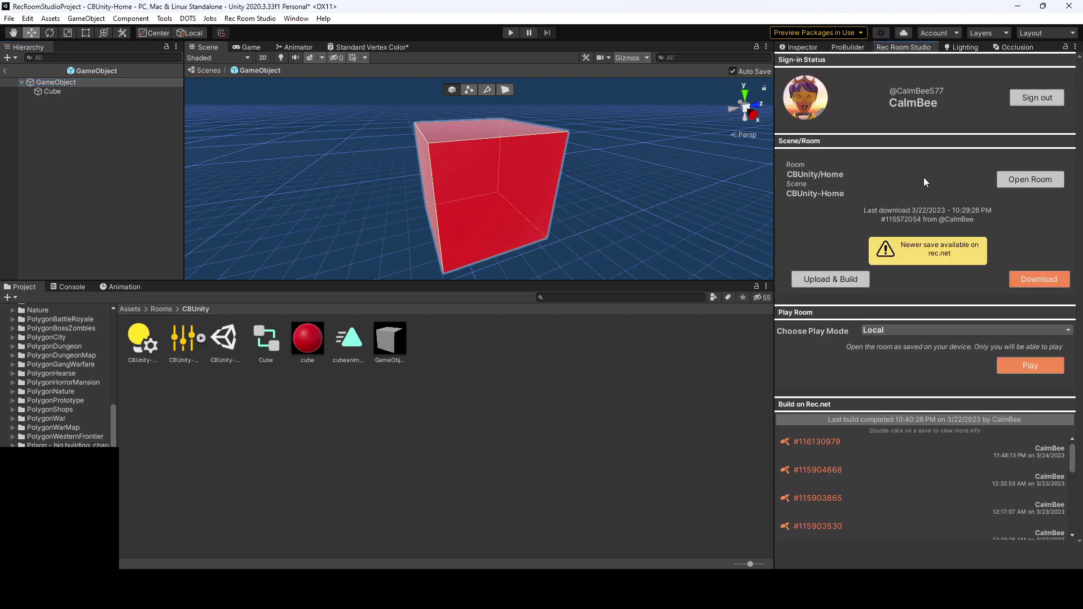
pyautogui.click(1011, 367)
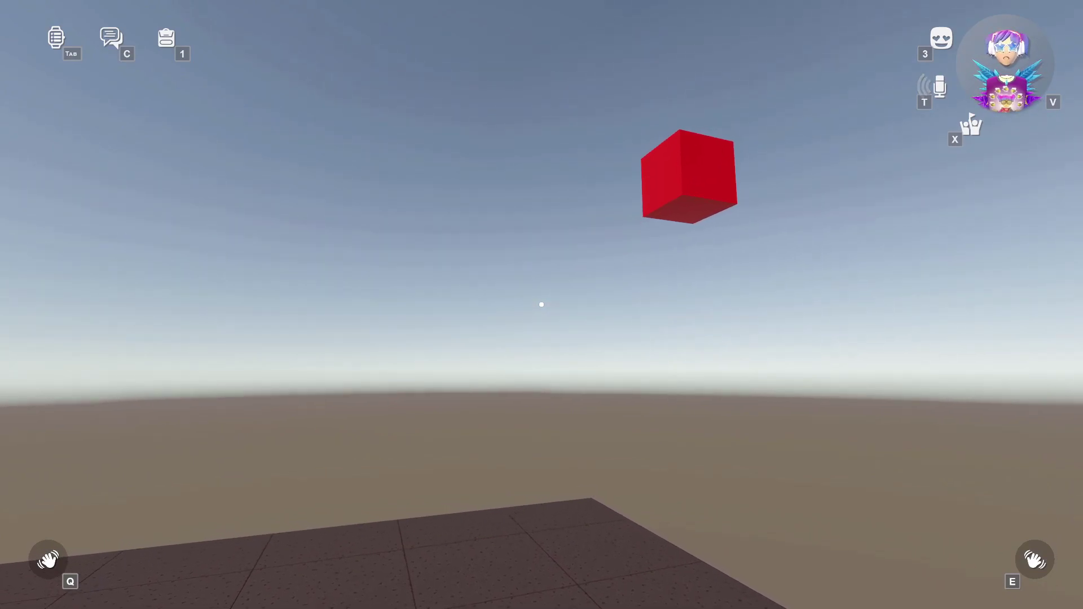
# - Equip the Maker Pen, search the palette for 'studio', and spawn a Studio Event Sender - String chip
pyautogui.press('q')
pyautogui.click(507, 399)
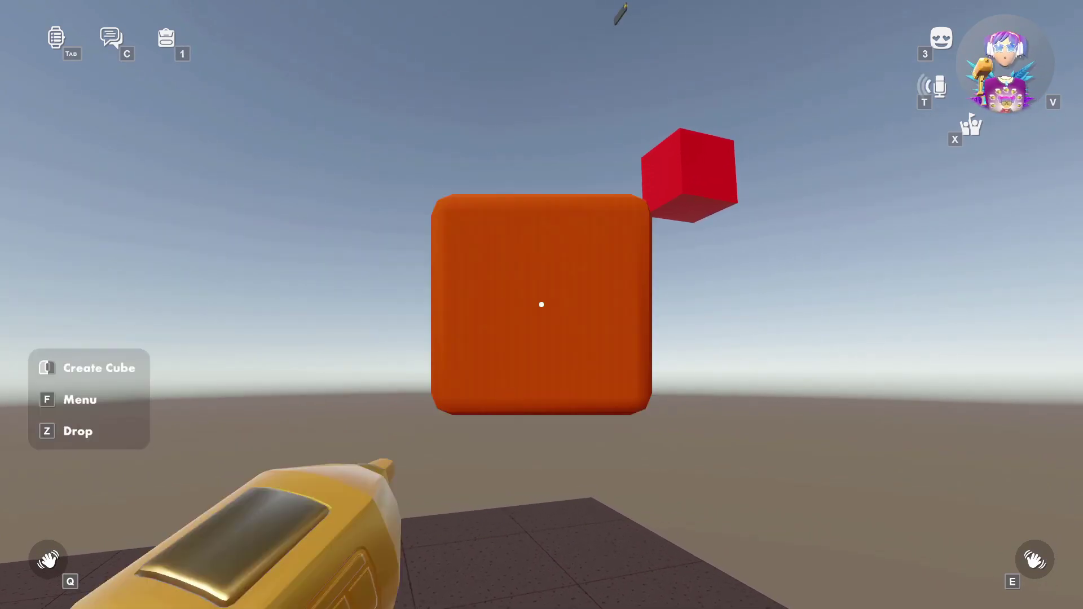
pyautogui.press('f')
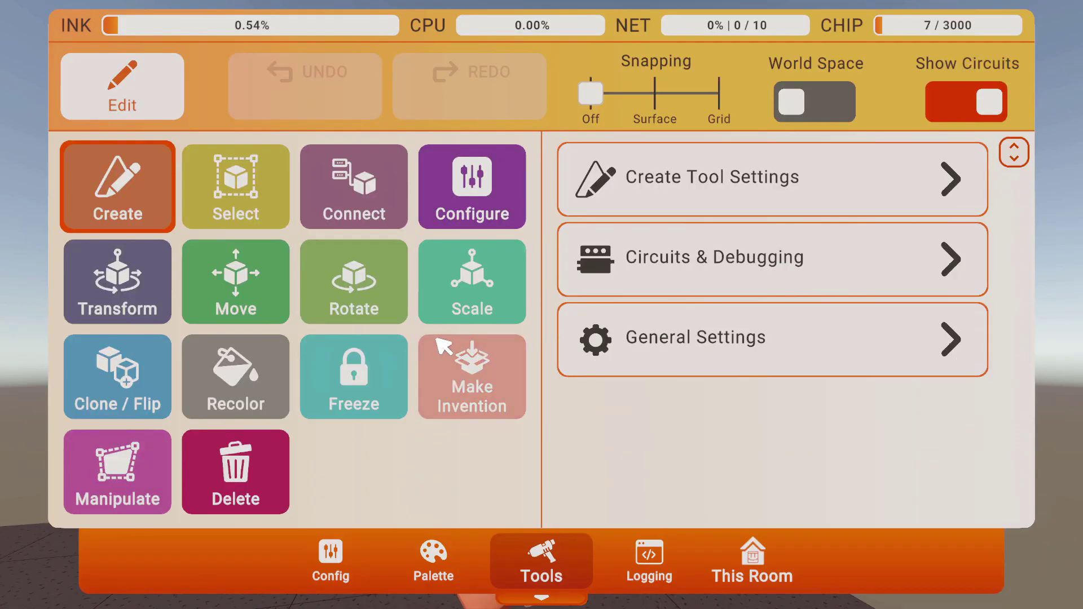
pyautogui.click(433, 559)
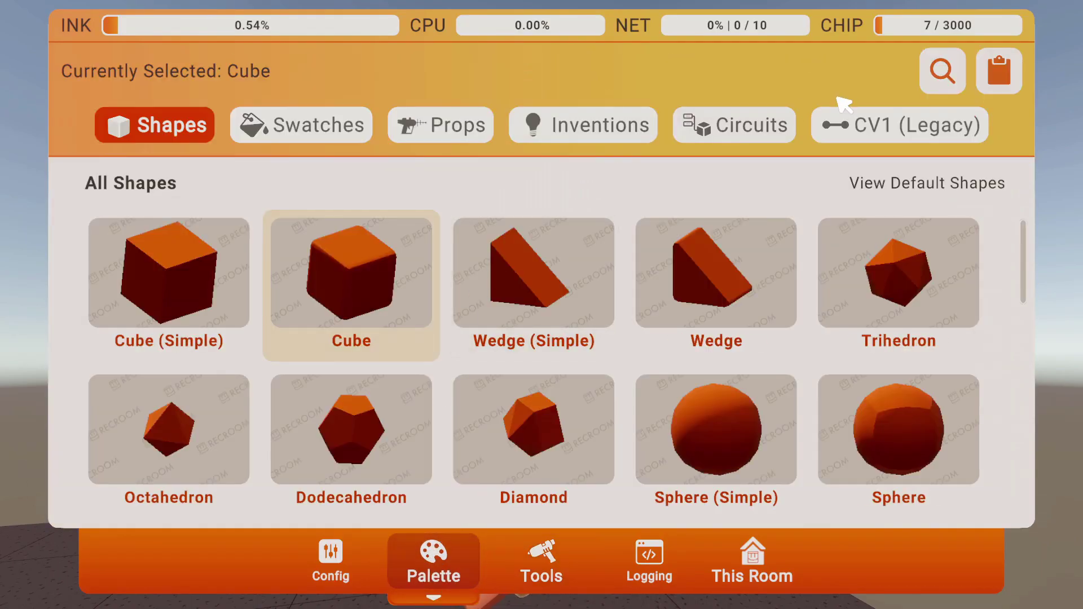
pyautogui.click(930, 89)
pyautogui.click(302, 72)
pyautogui.write('s')
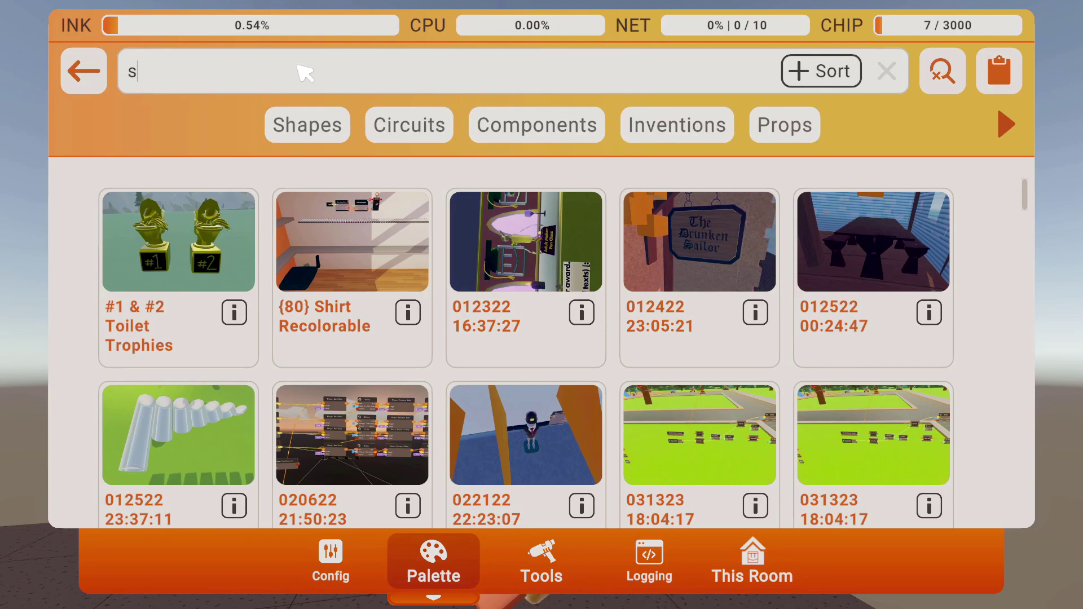
pyautogui.write('tudio')
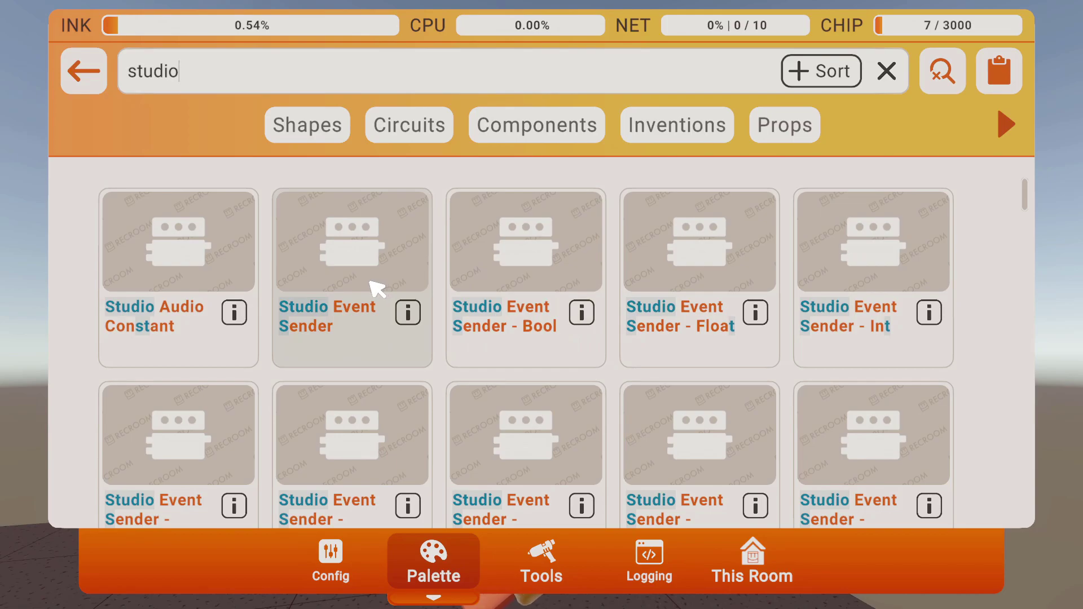
pyautogui.scroll(-2, 377, 288)
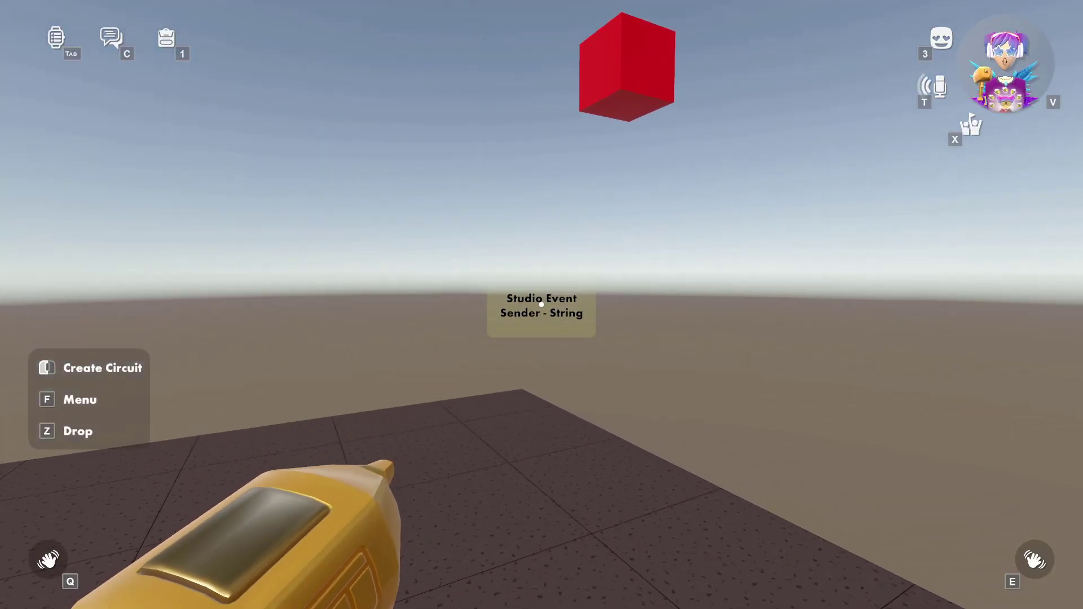
pyautogui.click(542, 305)
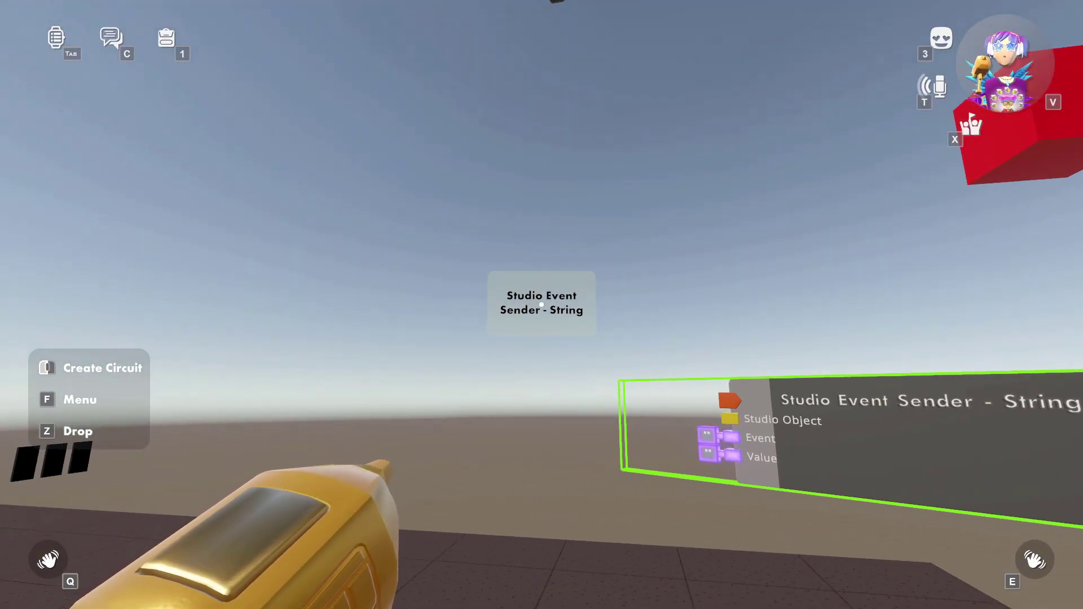
# - Clear the palette search and search again for the Push Me button
pyautogui.press('f')
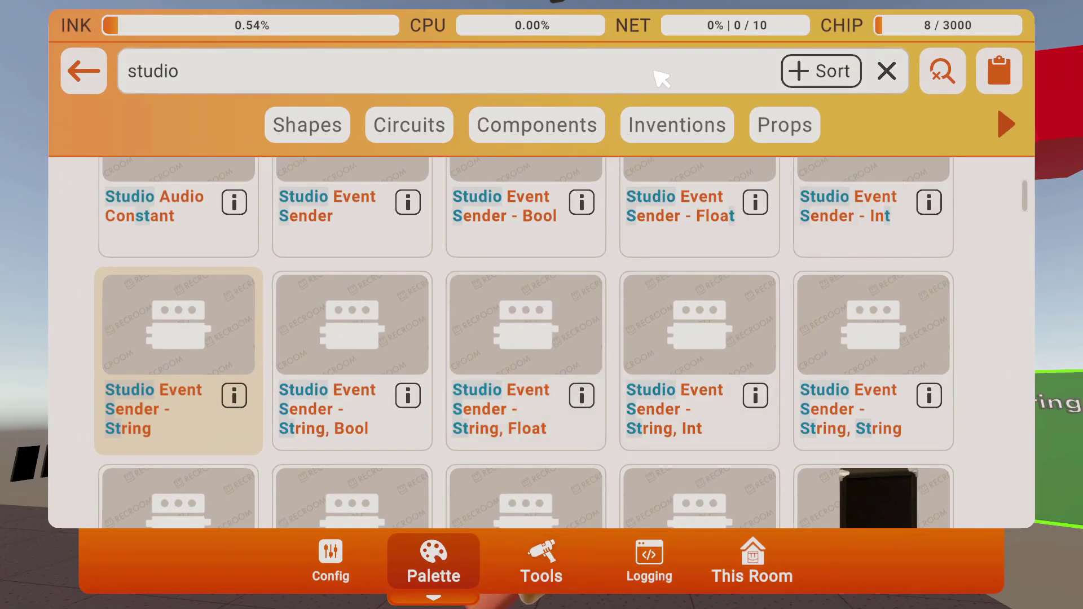
pyautogui.click(887, 71)
pyautogui.click(559, 74)
pyautogui.write('butto')
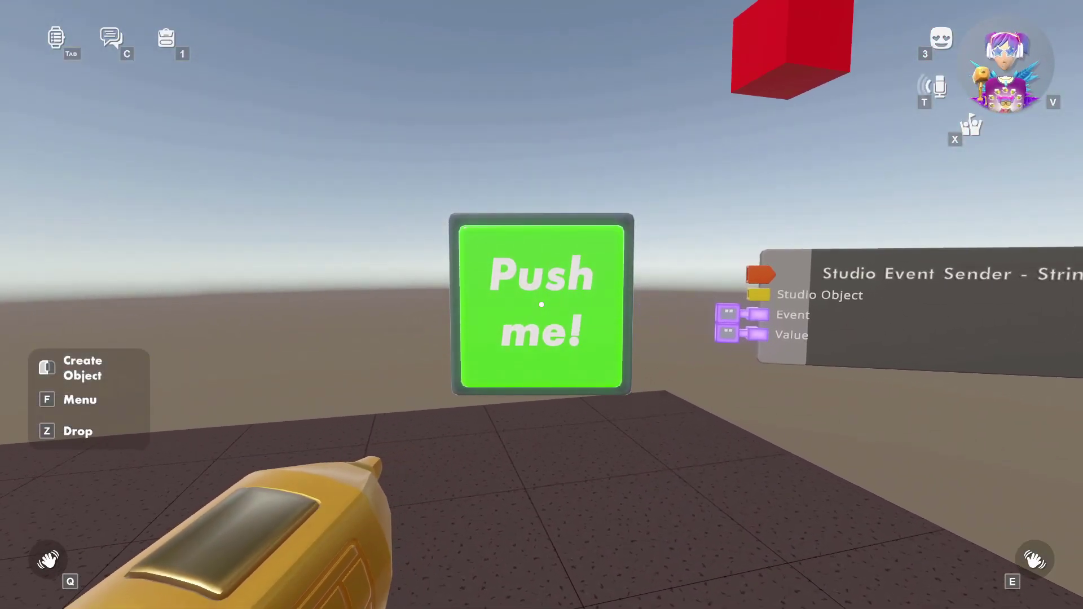
pyautogui.write('f')
# - Set the sender to SetTrigger with value on, and wire it to the red cube and the button's Pressed
pyautogui.click(542, 559)
pyautogui.click(352, 185)
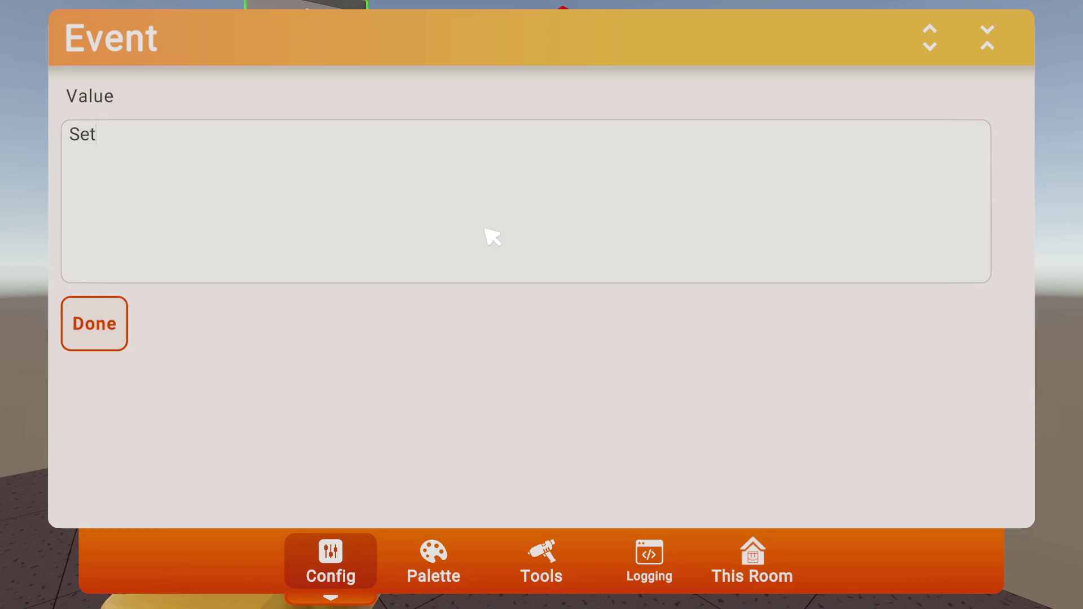
pyautogui.click(116, 323)
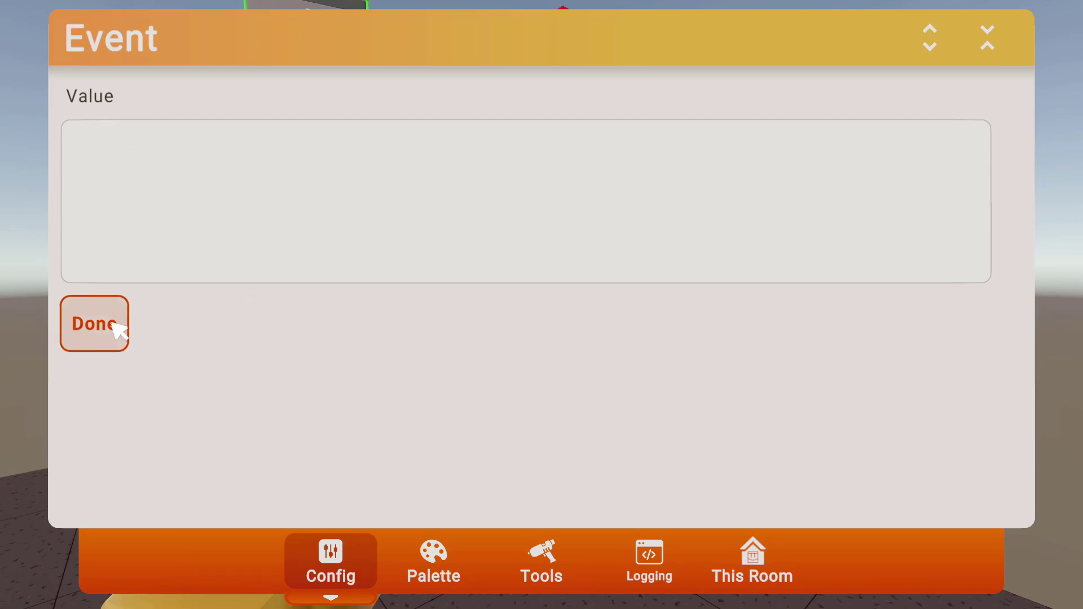
pyautogui.press('f')
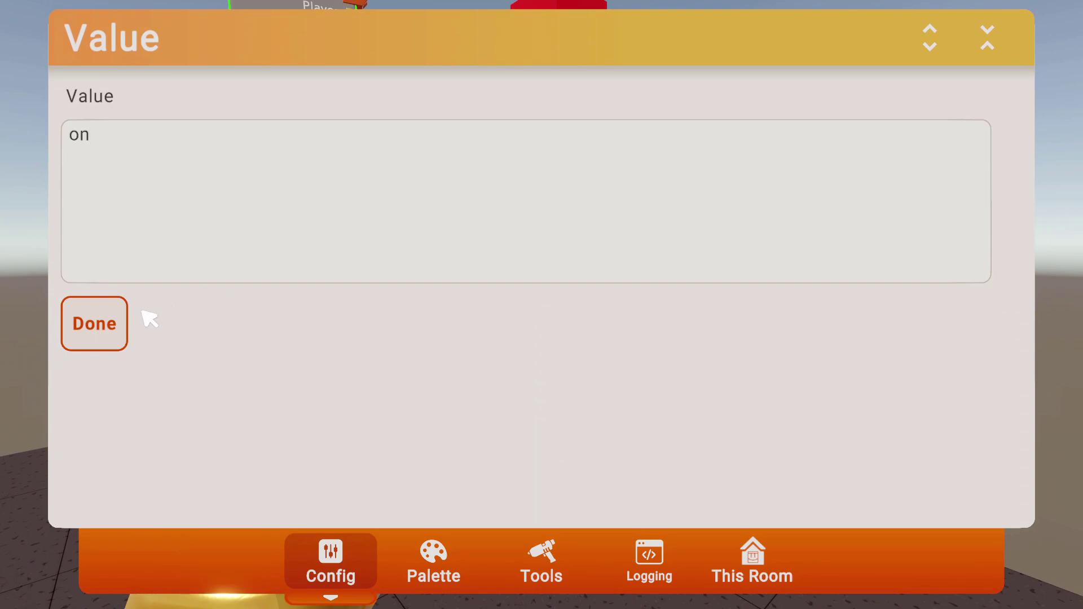
pyautogui.click(125, 298)
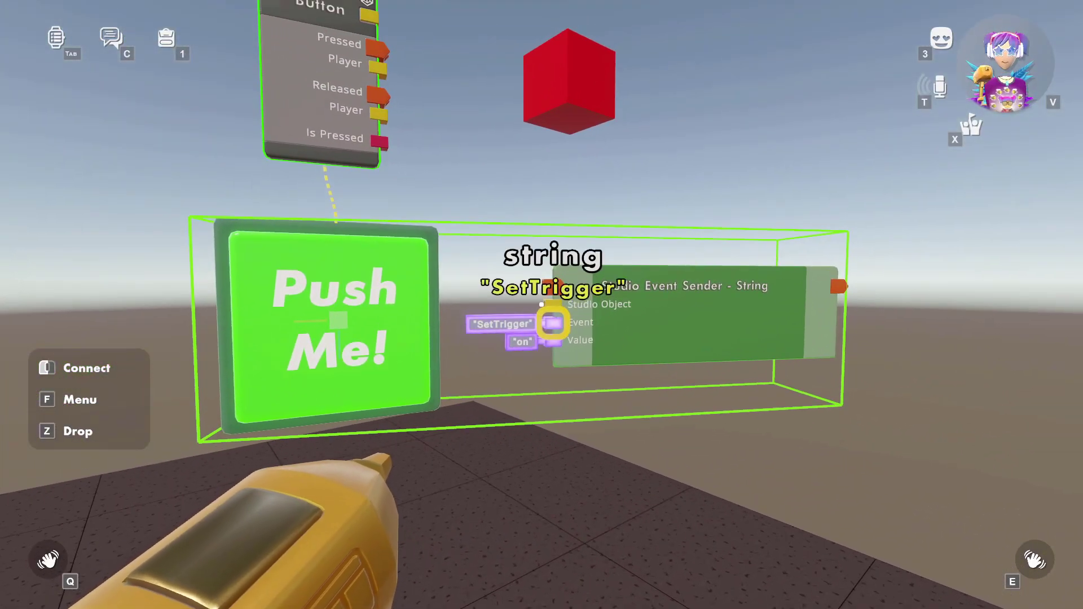
pyautogui.moveTo(541, 305); pyautogui.dragTo(542, 305)
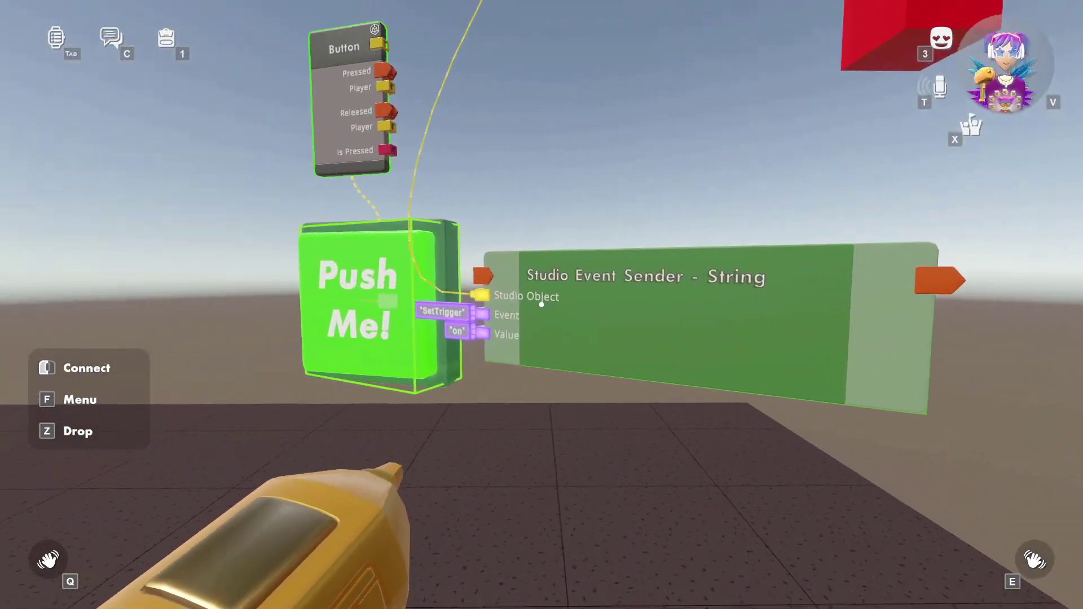
pyautogui.moveTo(541, 304); pyautogui.dragTo(542, 305)
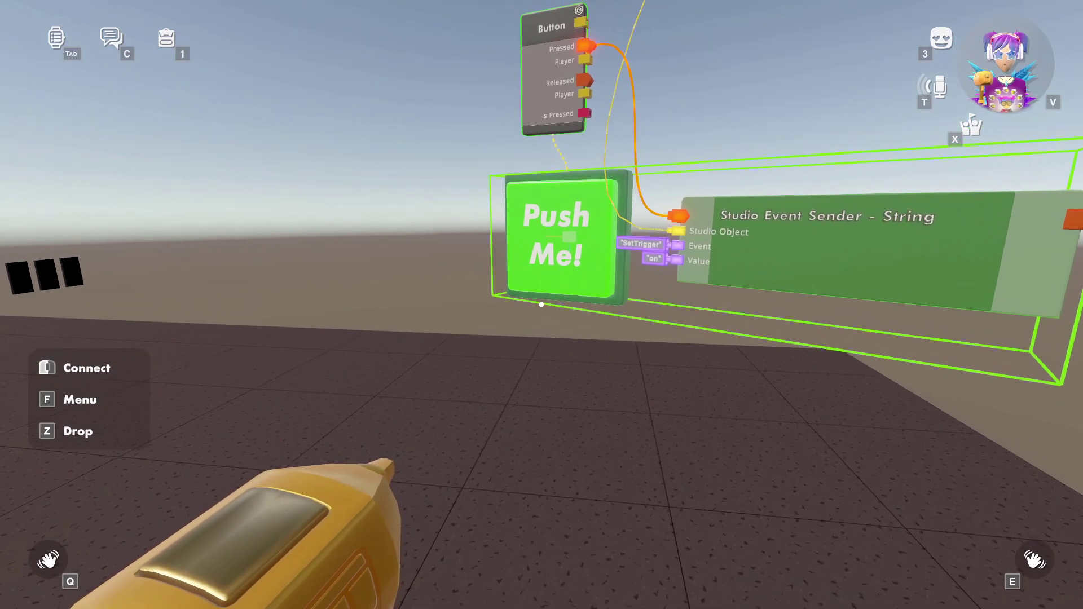
# - Clone the Push Me button and the Studio Event Sender chip
pyautogui.press('f')
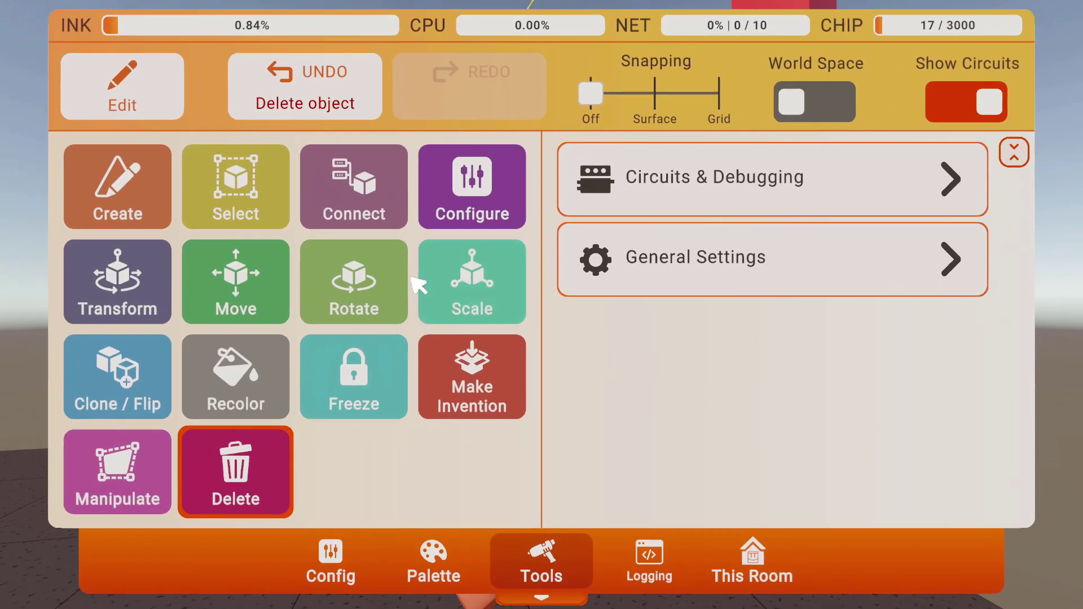
pyautogui.click(117, 375)
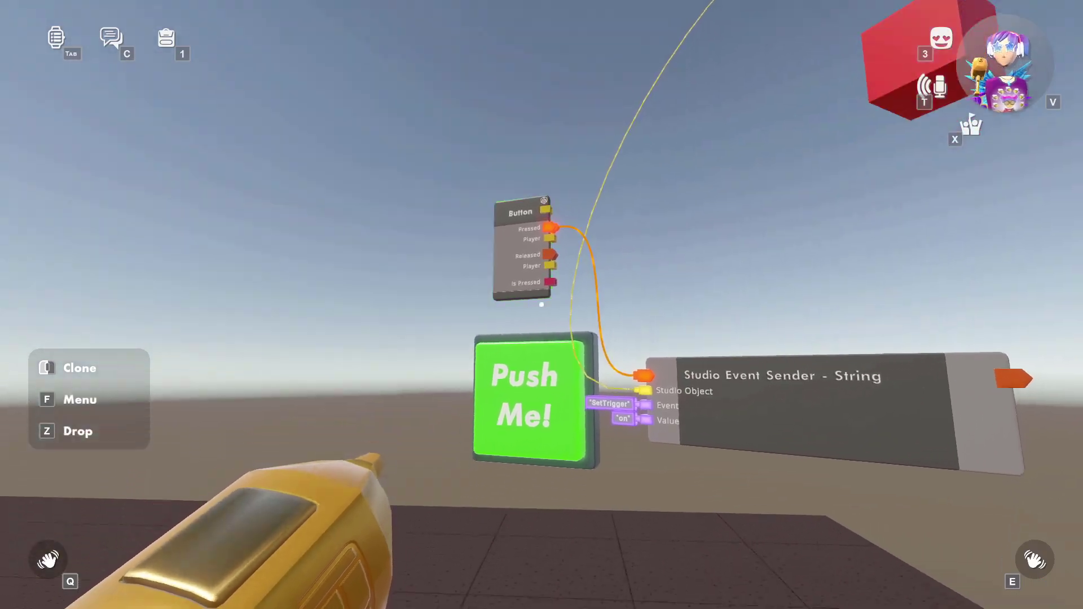
pyautogui.click(541, 305)
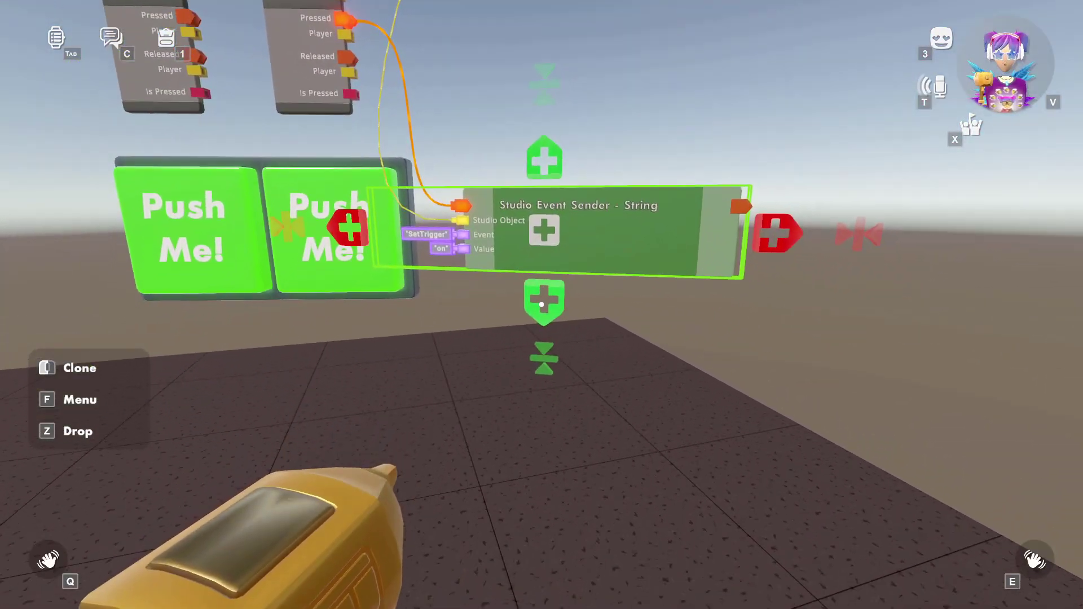
pyautogui.click(542, 304)
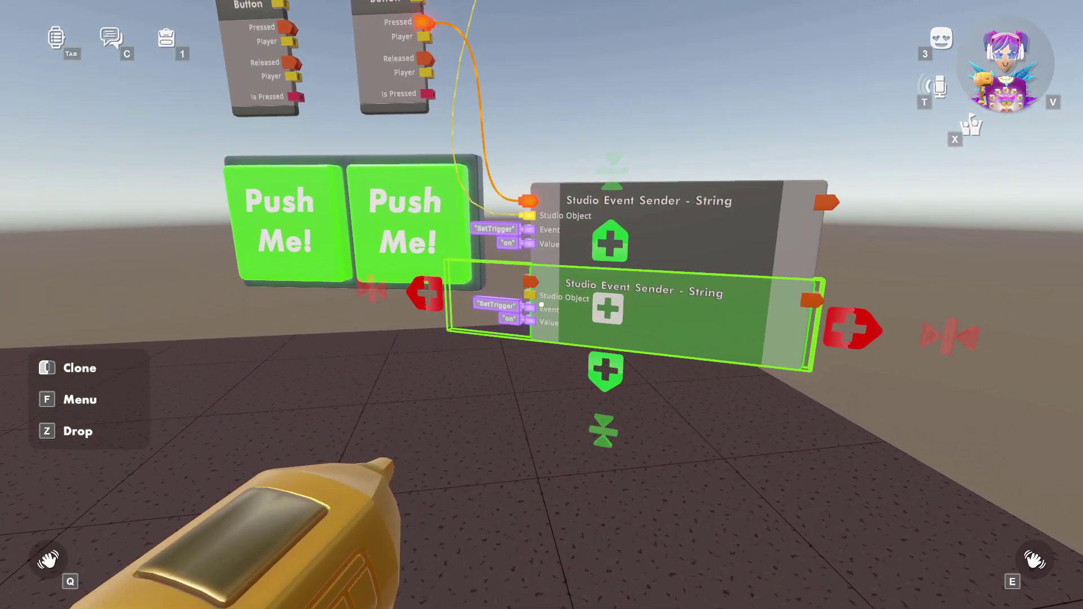
# - Set the second sender's value to off and wire it to the new button's Pressed and the red cube
pyautogui.press('f')
pyautogui.click(354, 191)
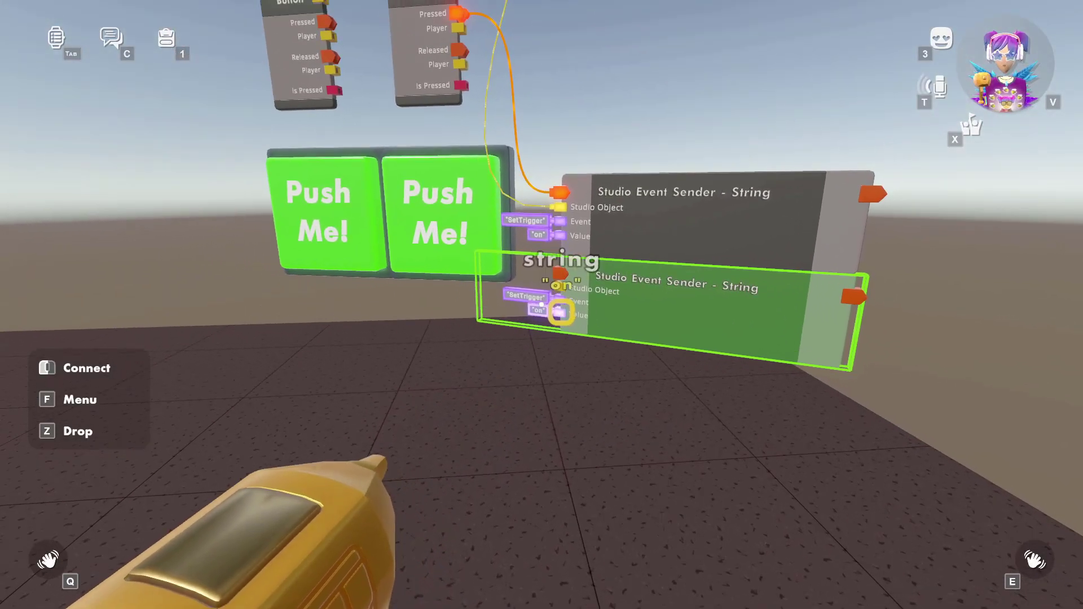
pyautogui.press('f')
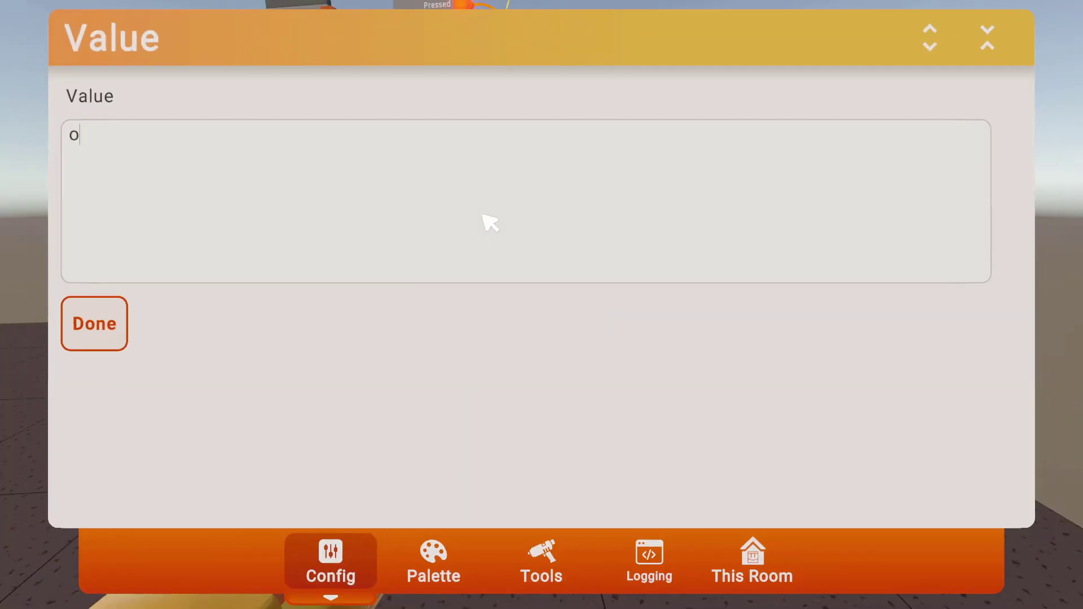
pyautogui.click(95, 323)
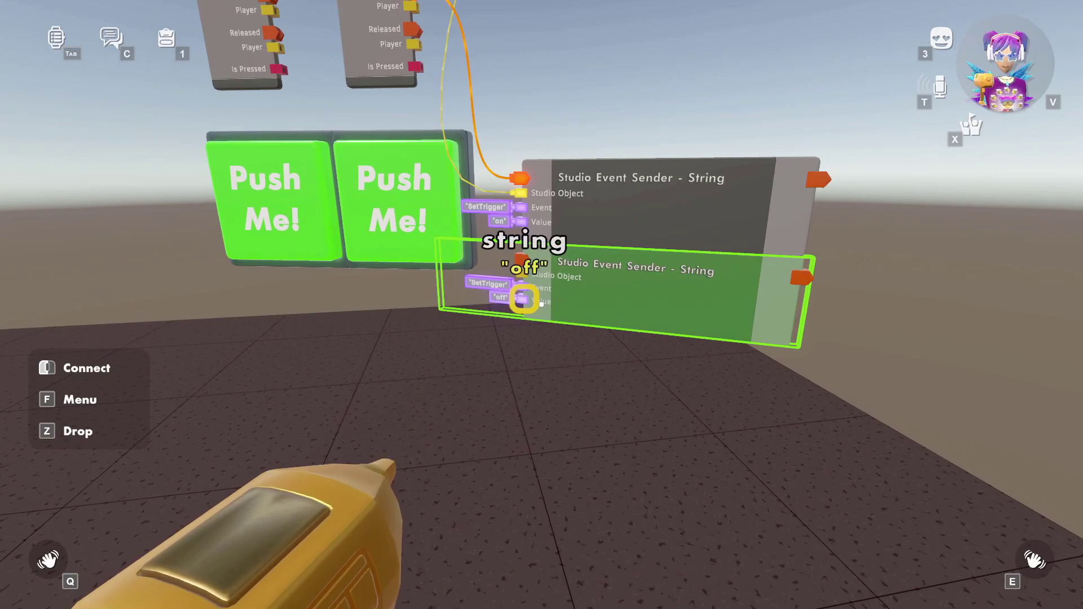
pyautogui.click(543, 311)
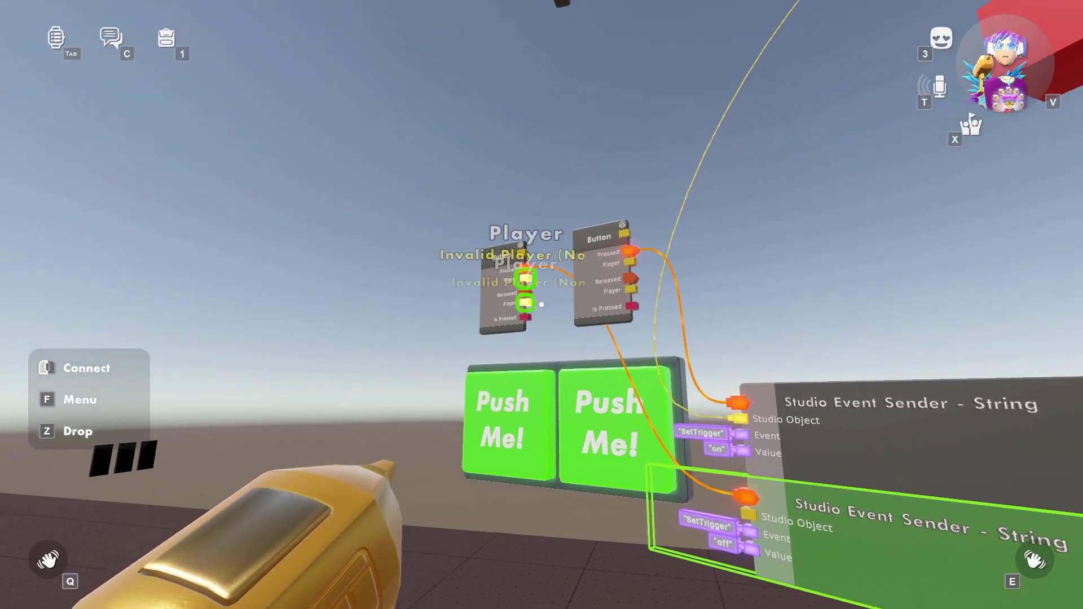
pyautogui.click(542, 305)
pyautogui.click(542, 305)
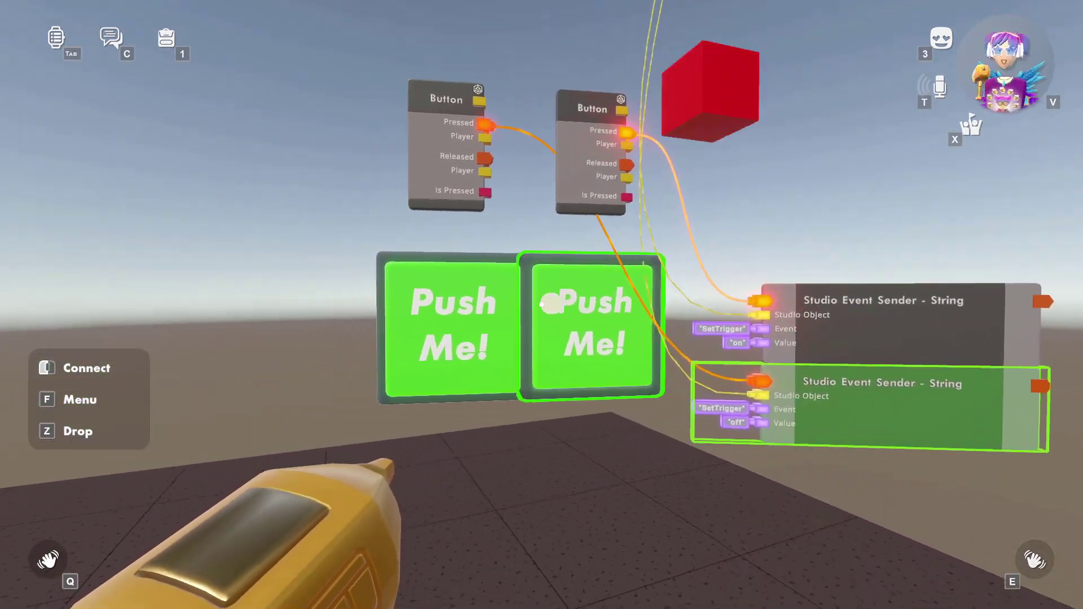
# - Press a Push Me button to test the red cube, then move around the dorm room
pyautogui.click(542, 305)
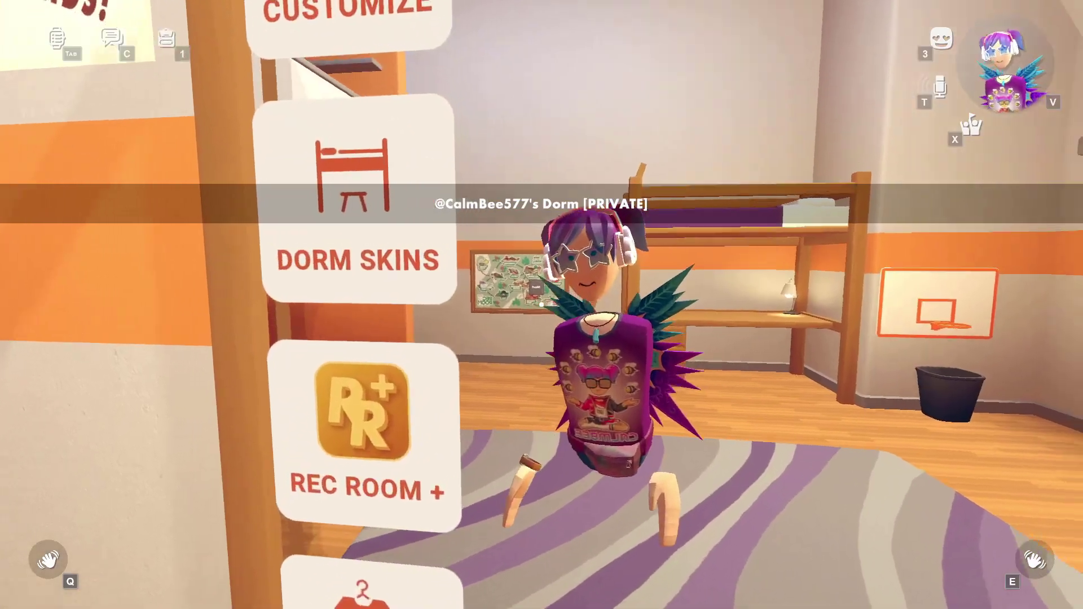
pyautogui.press('s')
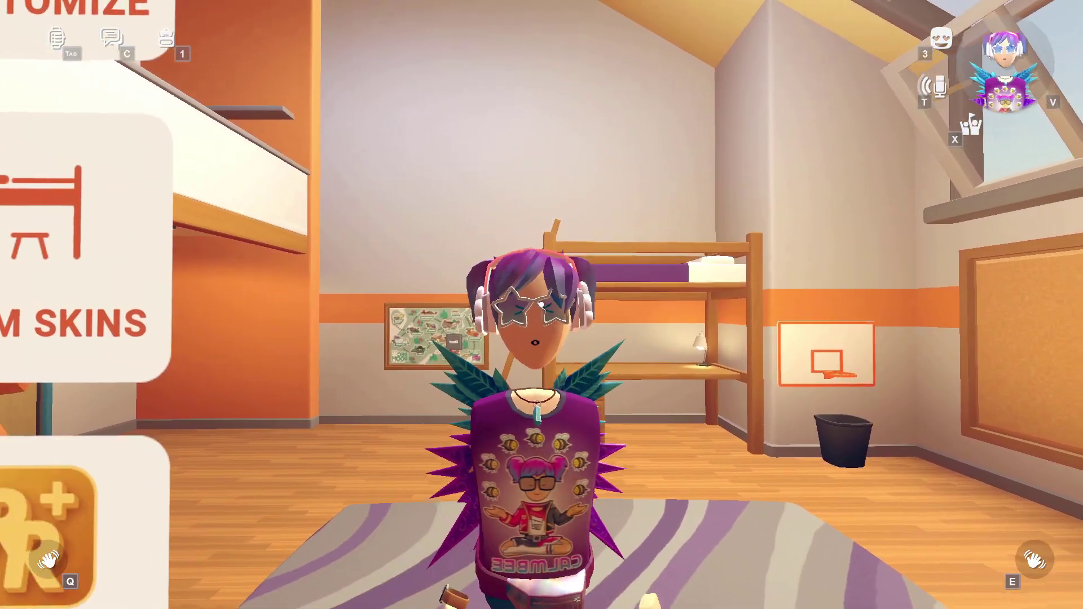
pyautogui.press('e')
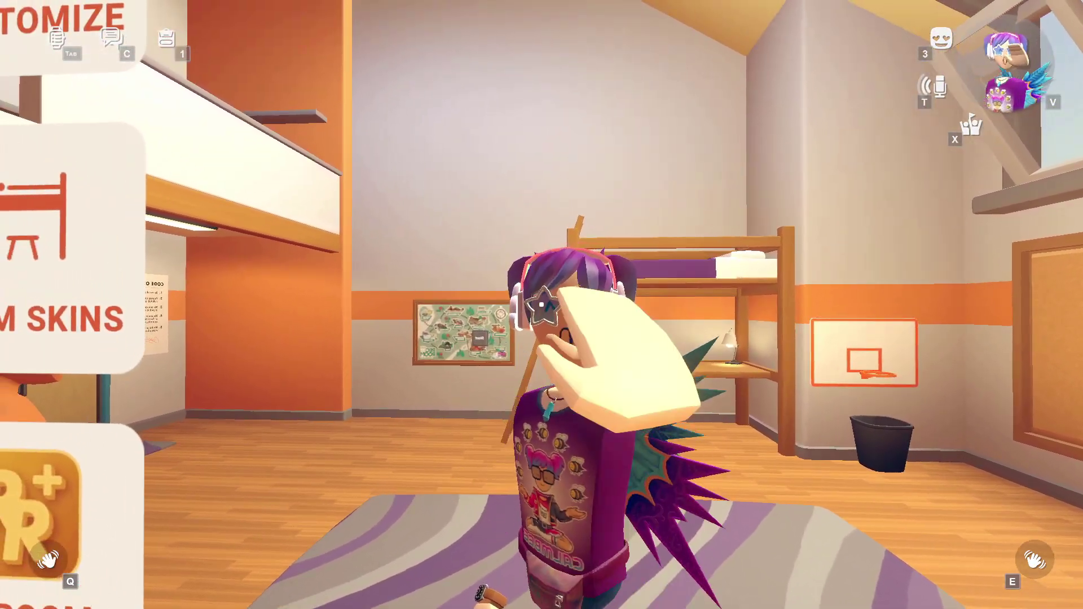
pyautogui.press('s')
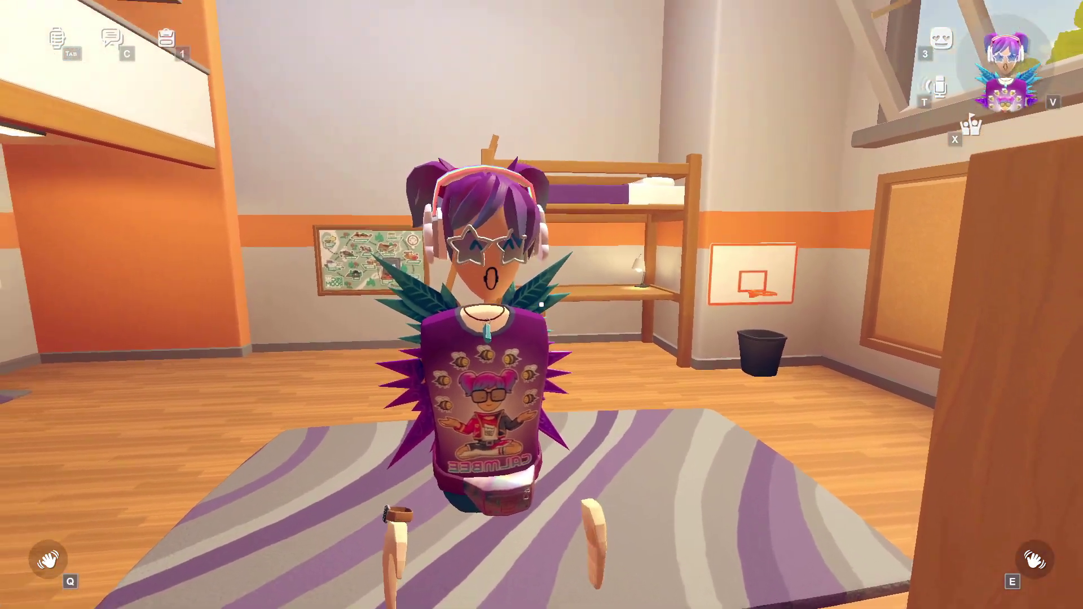